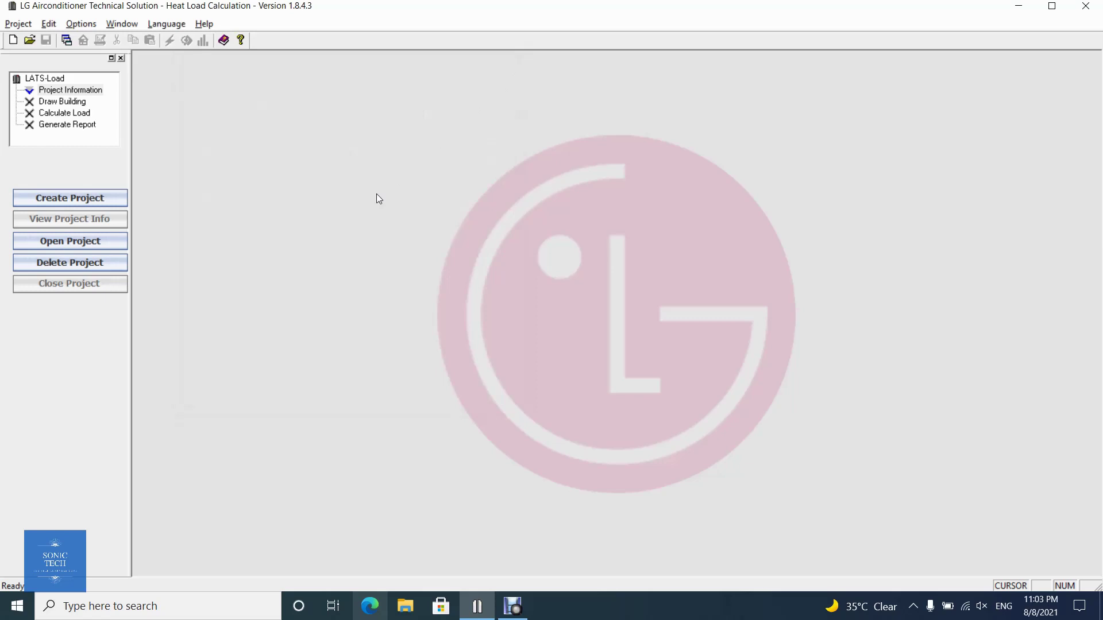
- Start a new room template from Edit > Template and name it School
{"action": "left_click", "coordinate": [50, 29]}
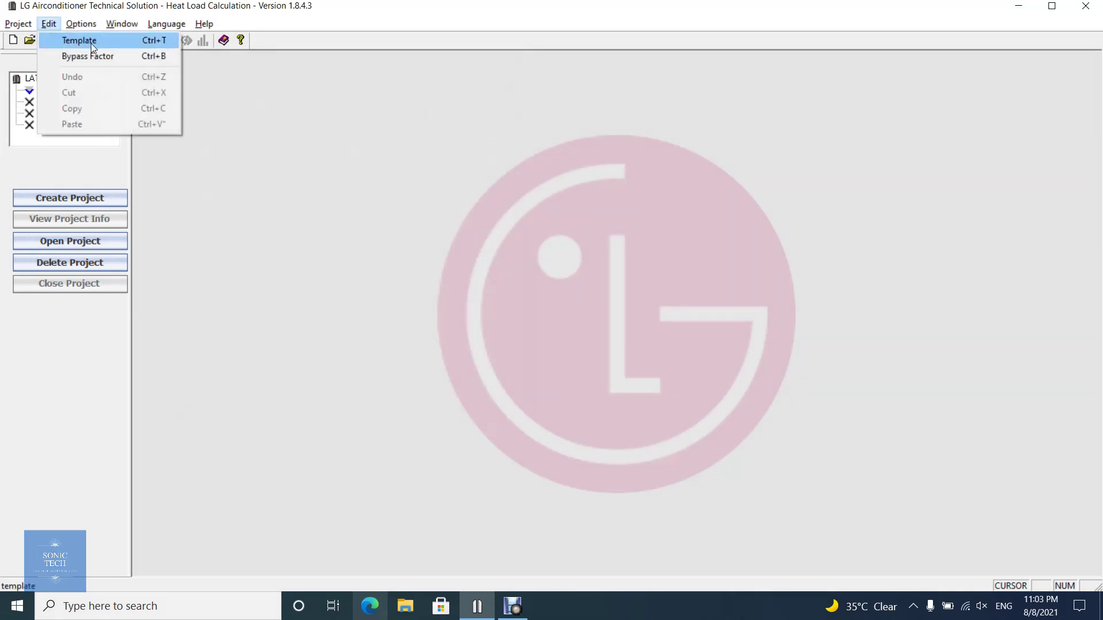
{"action": "left_click", "coordinate": [118, 43]}
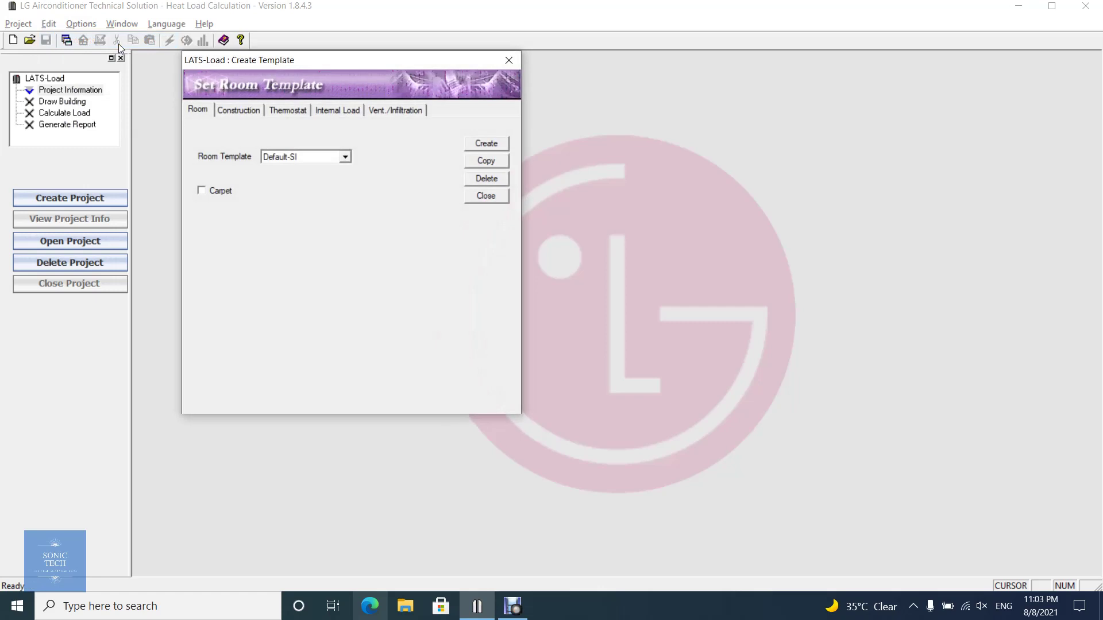
{"action": "left_click", "coordinate": [346, 158]}
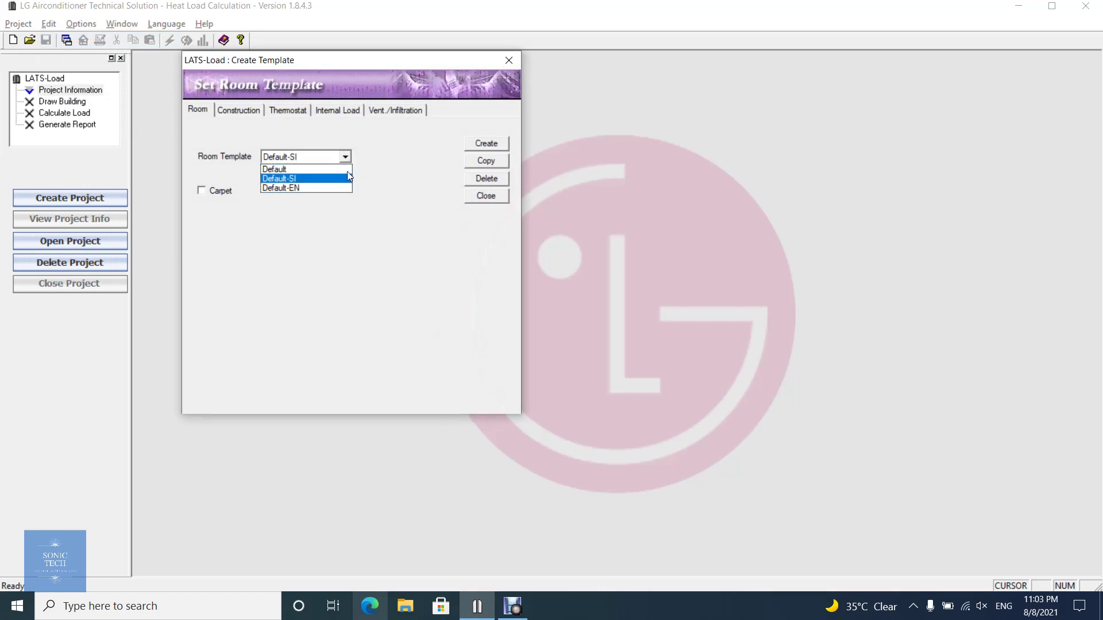
{"action": "left_click", "coordinate": [411, 202]}
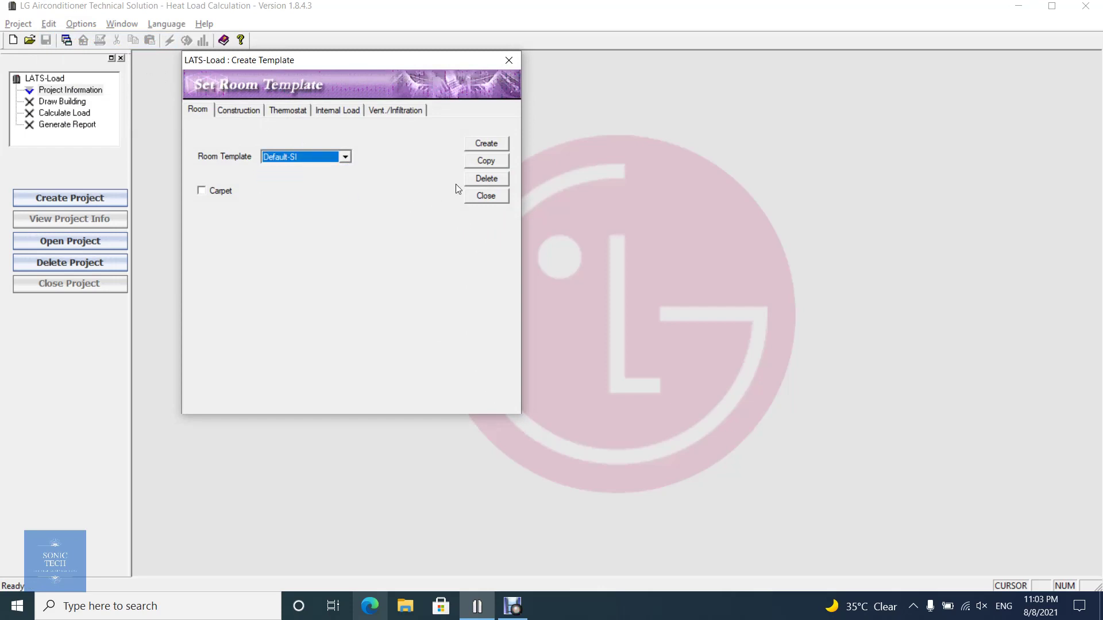
{"action": "left_click", "coordinate": [494, 149]}
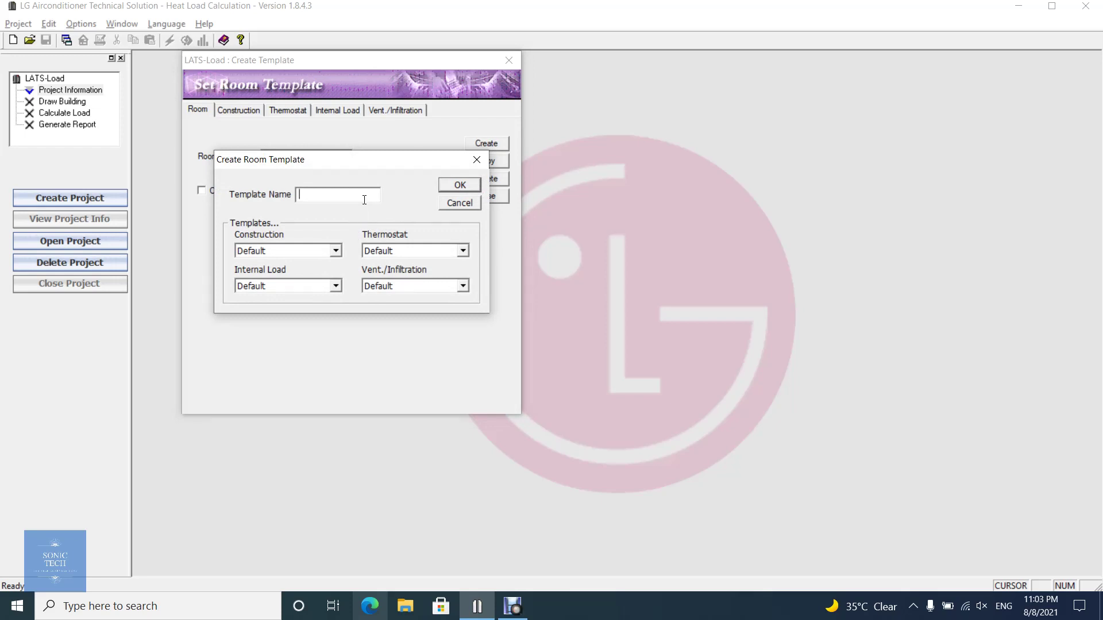
{"action": "type", "text": "School"}
- Keep Default construction, thermostat, ventilation and internal load templates and create School
{"action": "left_click", "coordinate": [328, 256]}
{"action": "left_click", "coordinate": [327, 256]}
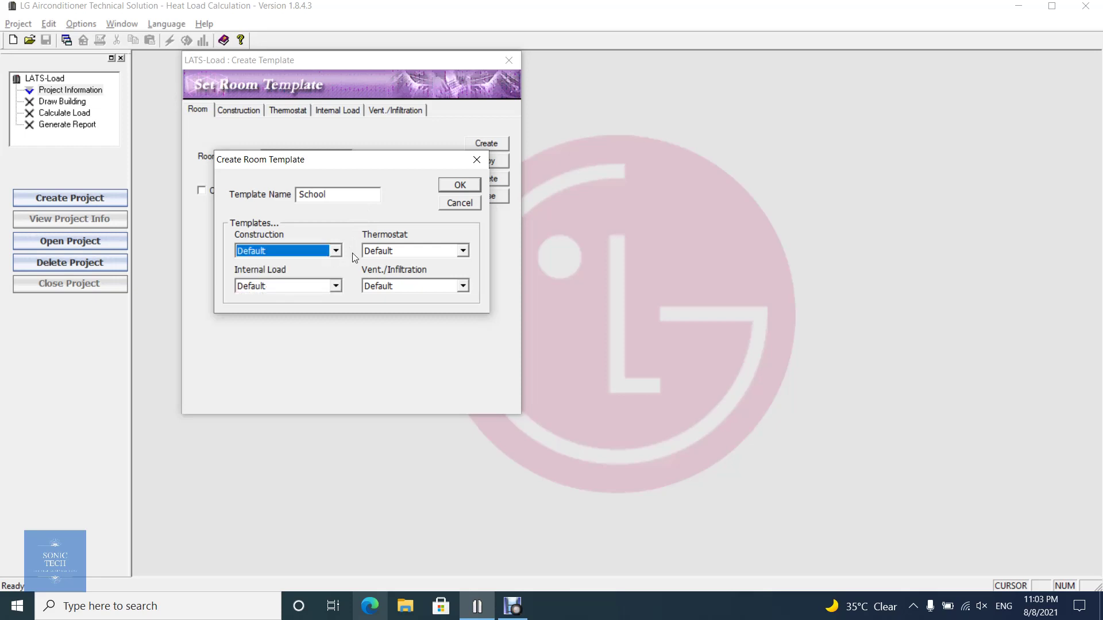
{"action": "left_click", "coordinate": [385, 256]}
{"action": "left_click", "coordinate": [383, 252]}
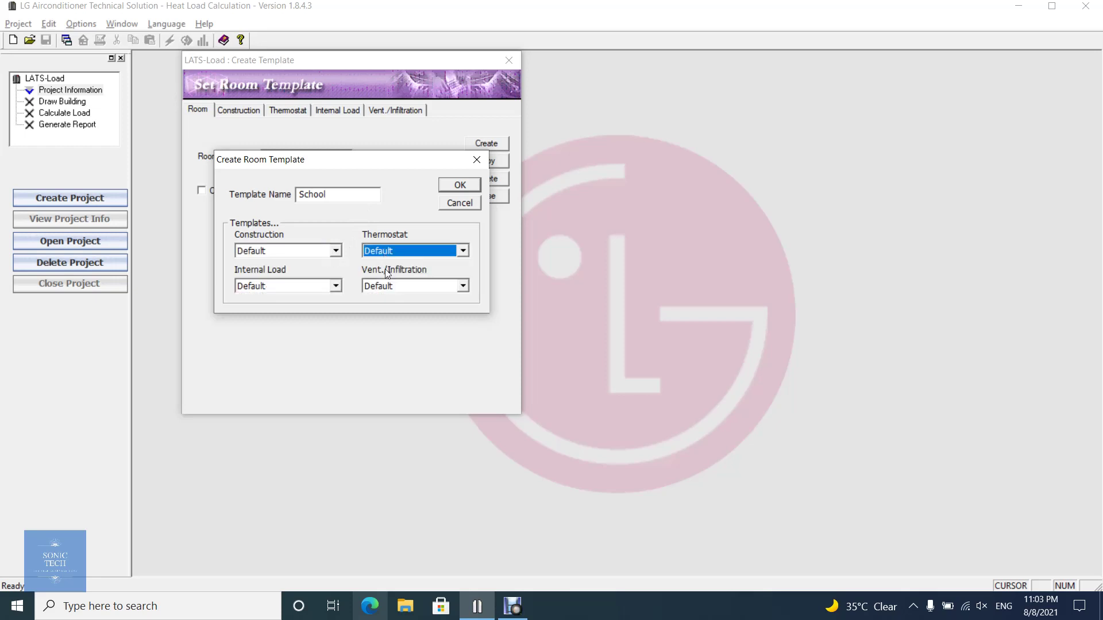
{"action": "left_click", "coordinate": [386, 285]}
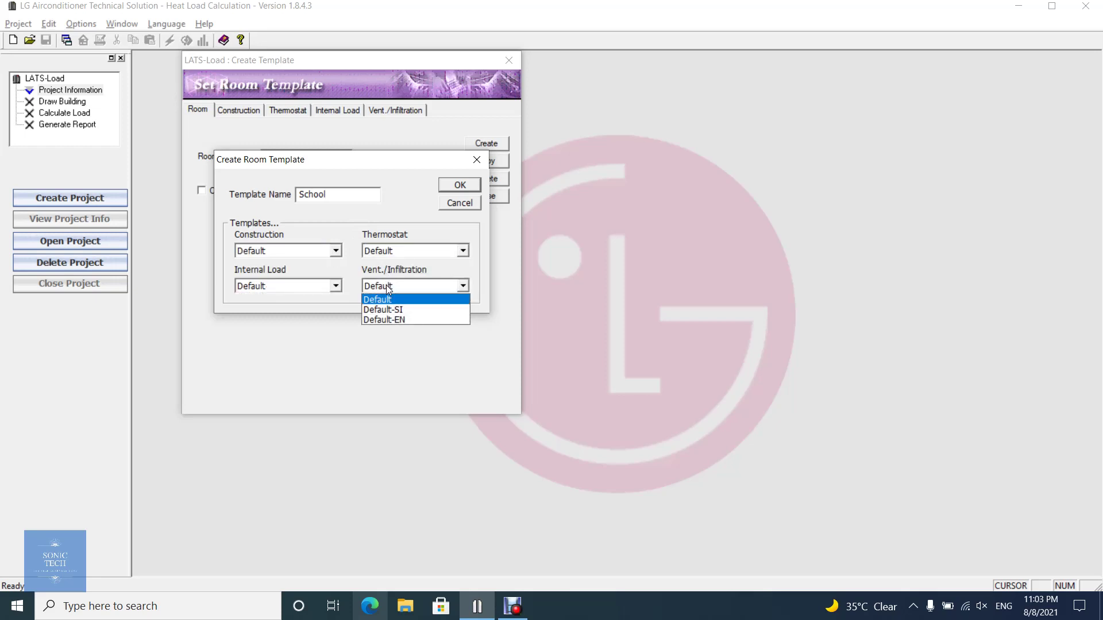
{"action": "left_click", "coordinate": [303, 286]}
{"action": "left_click", "coordinate": [303, 286]}
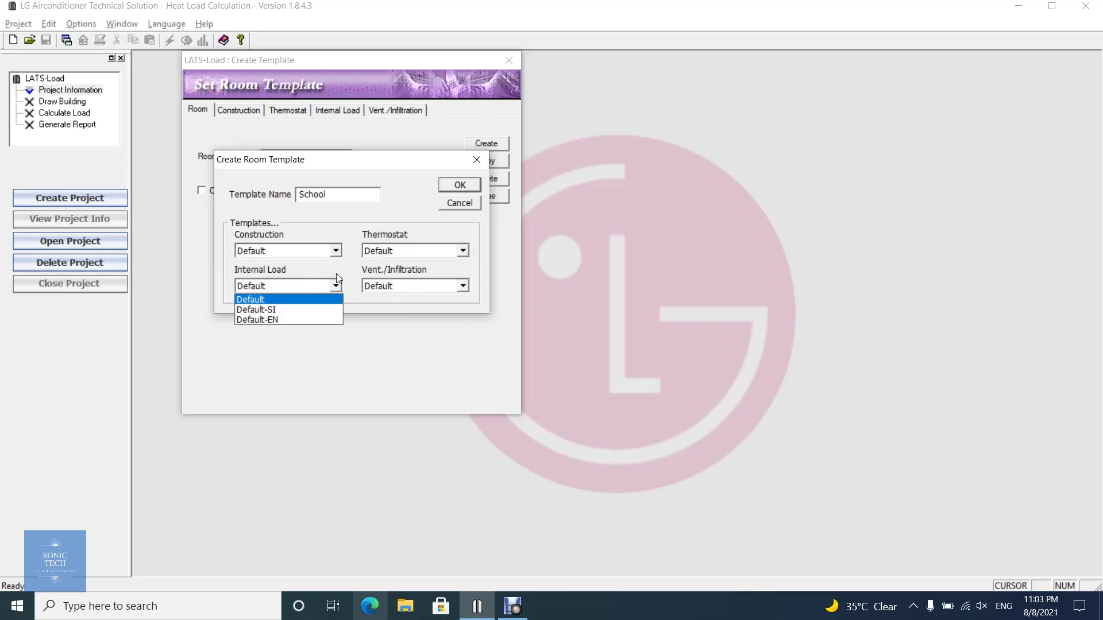
{"action": "left_click", "coordinate": [459, 192]}
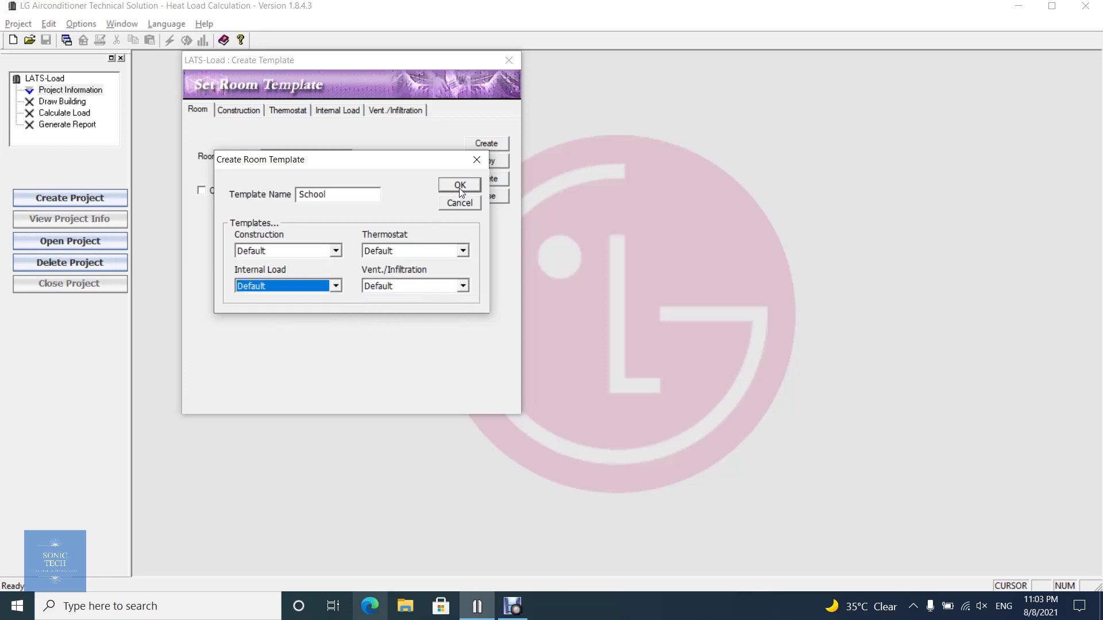
{"action": "left_click", "coordinate": [459, 192]}
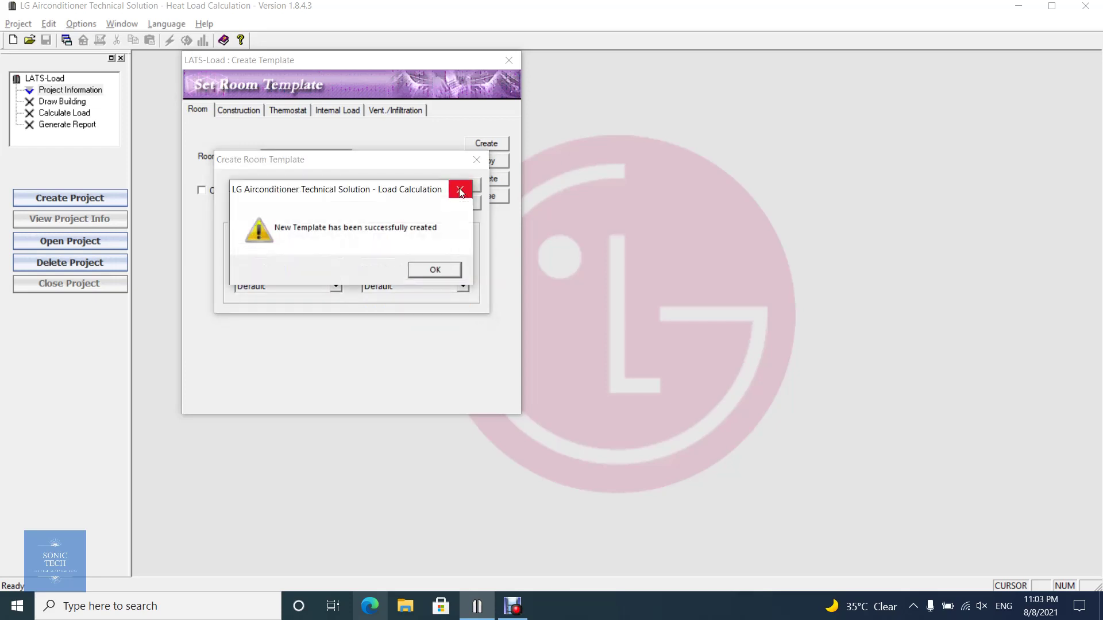
{"action": "left_click", "coordinate": [445, 274]}
- Select School as the room template and adjust its Carpet setting
{"action": "left_click", "coordinate": [340, 160]}
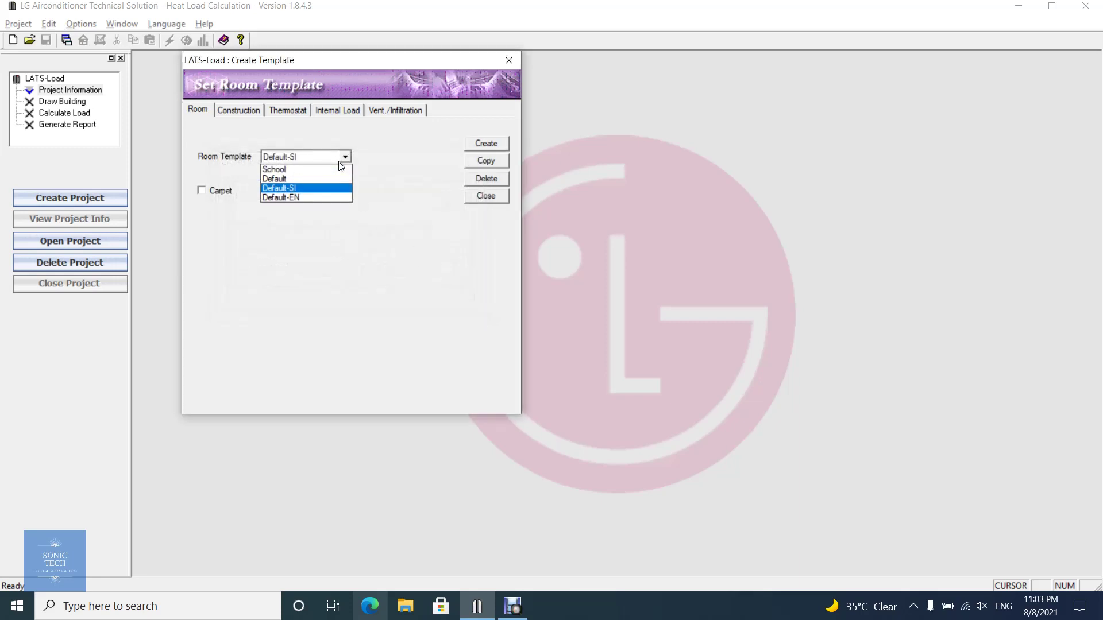
{"action": "left_click", "coordinate": [332, 168]}
{"action": "left_click", "coordinate": [202, 190]}
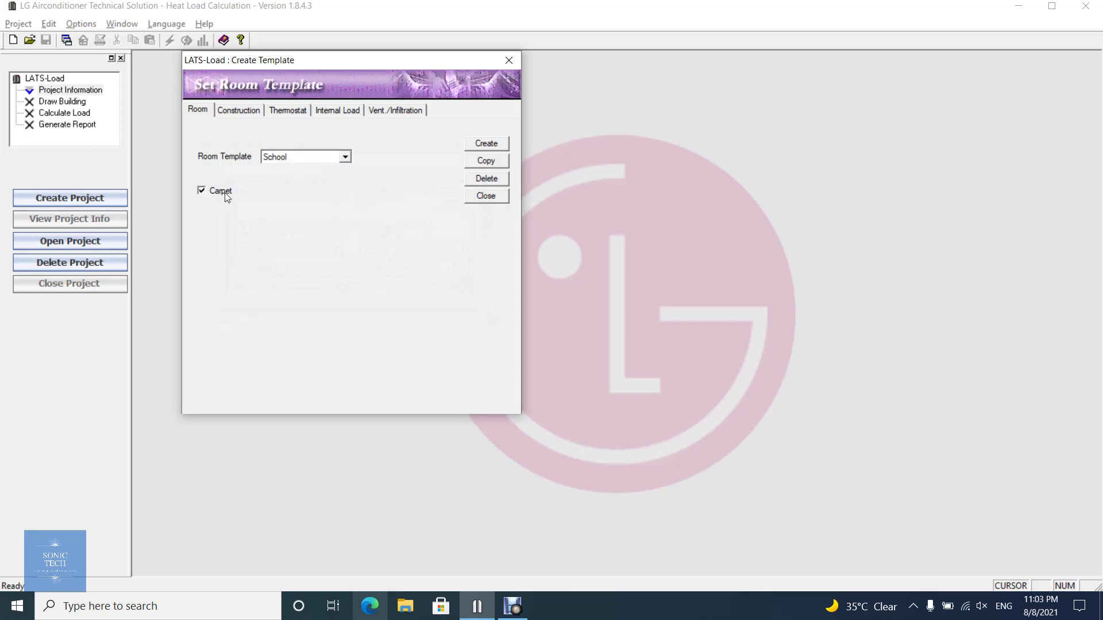
{"action": "left_click", "coordinate": [225, 191]}
- Set the School floor construction to 2" HW Concrete, keeping W/m2C units
{"action": "left_click", "coordinate": [227, 107]}
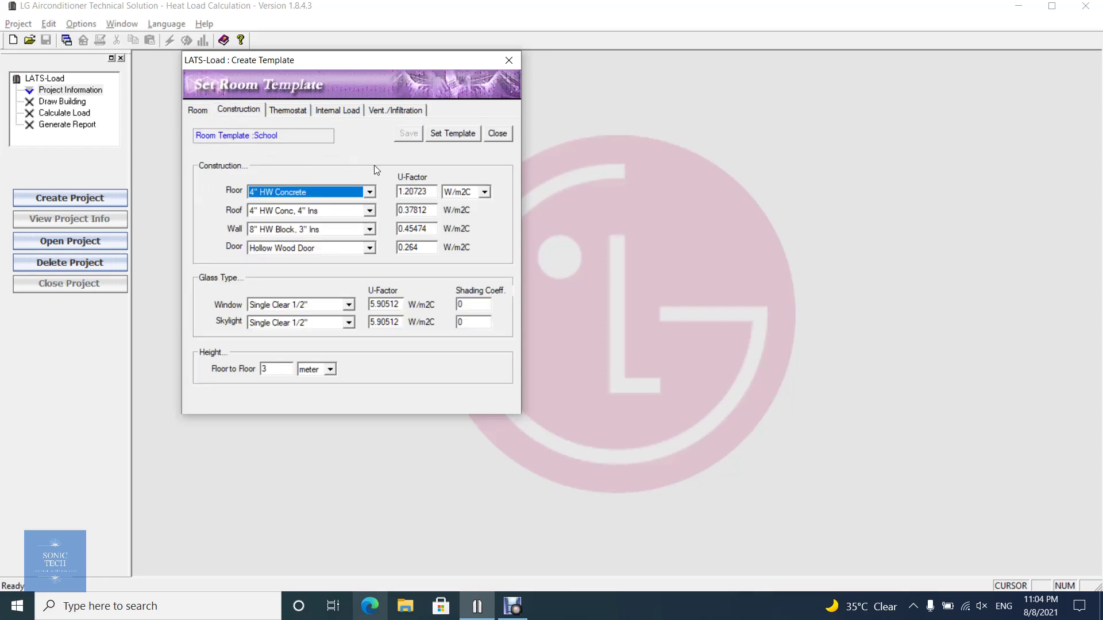
{"action": "left_click", "coordinate": [374, 190]}
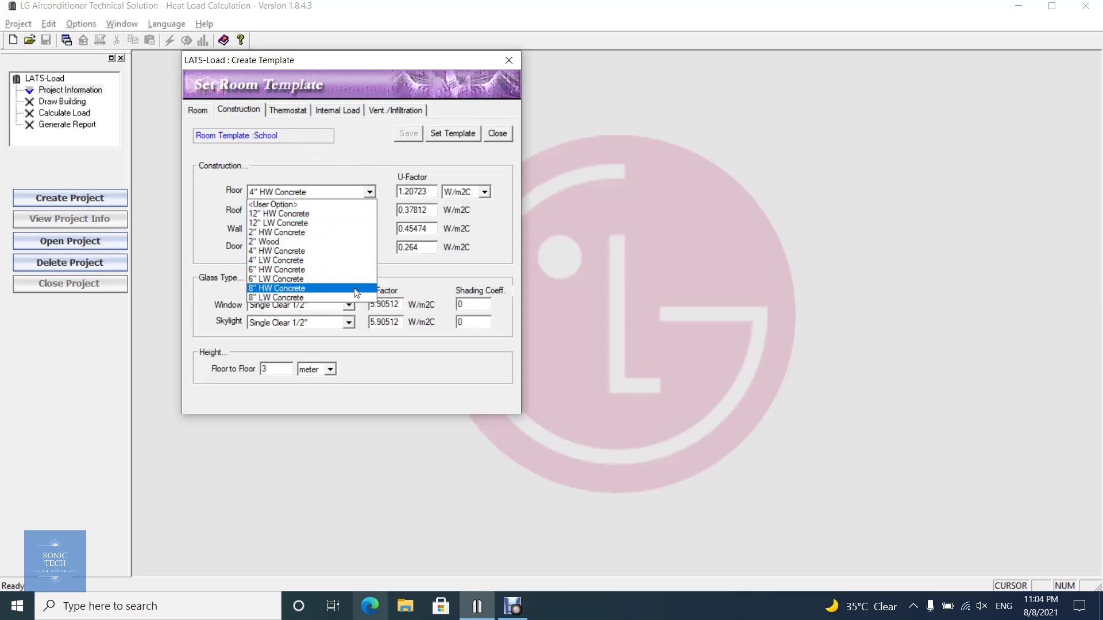
{"action": "left_click", "coordinate": [361, 205]}
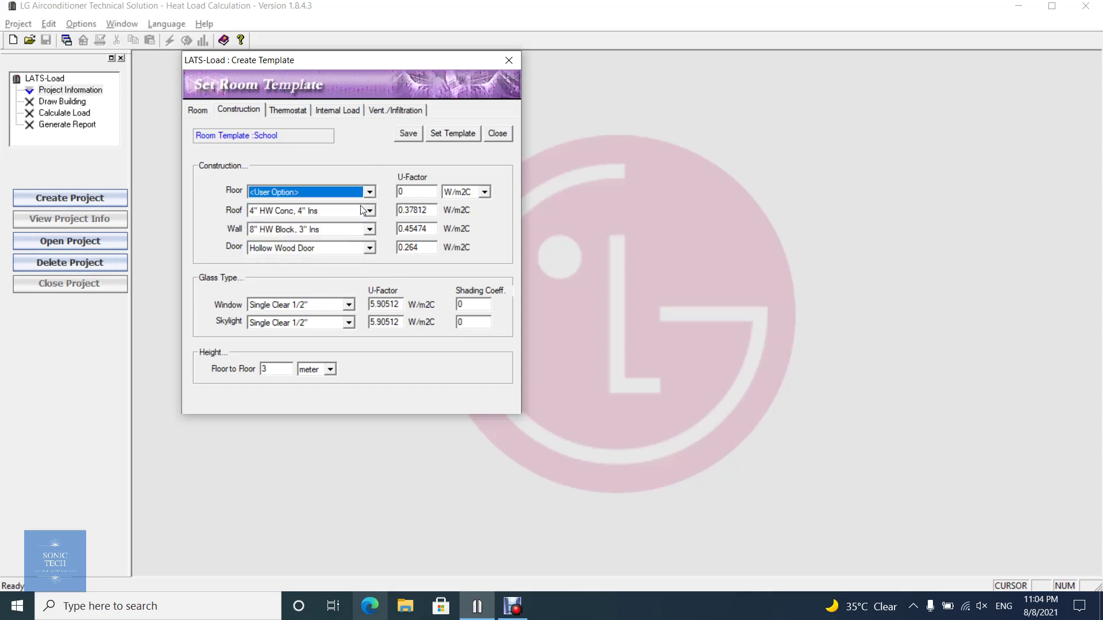
{"action": "left_click", "coordinate": [412, 192]}
{"action": "left_click", "coordinate": [479, 194]}
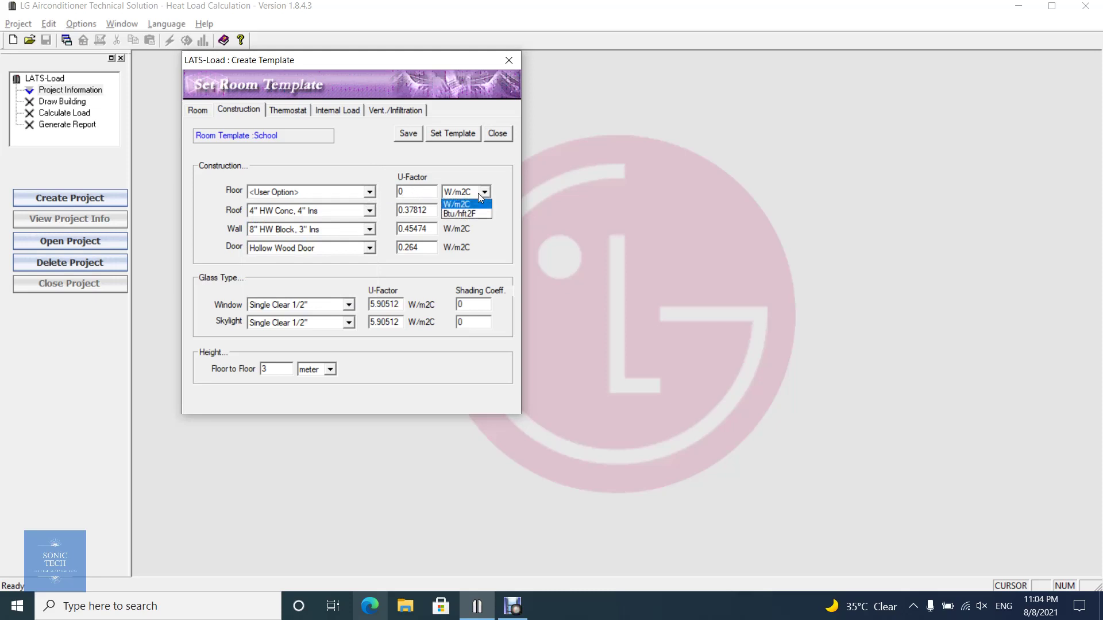
{"action": "left_click", "coordinate": [370, 194]}
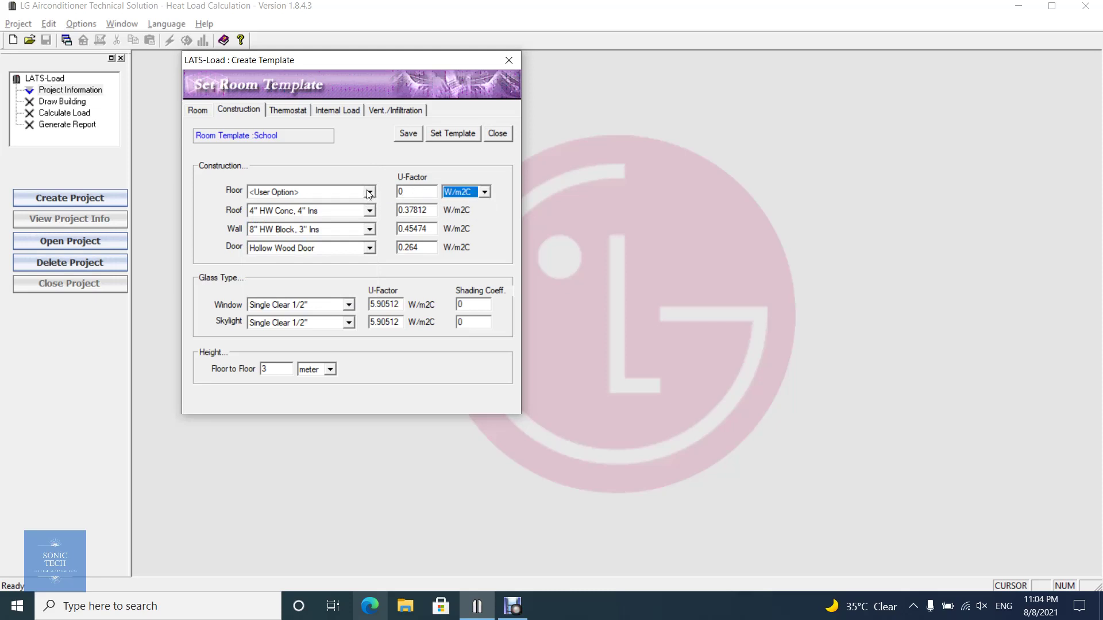
{"action": "left_click", "coordinate": [369, 193]}
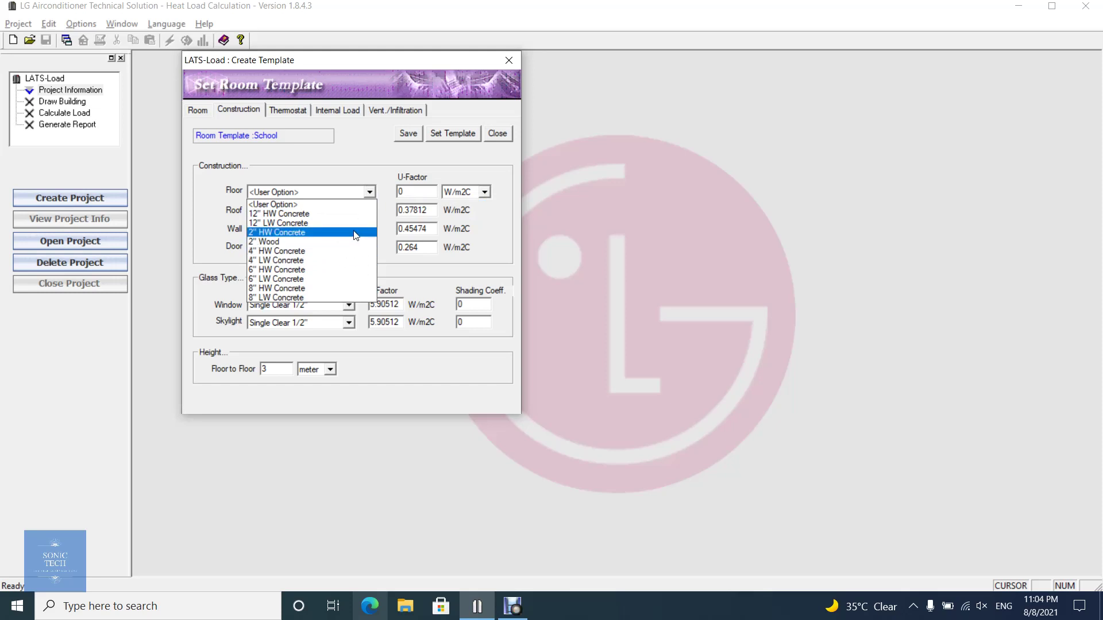
{"action": "left_click", "coordinate": [354, 232]}
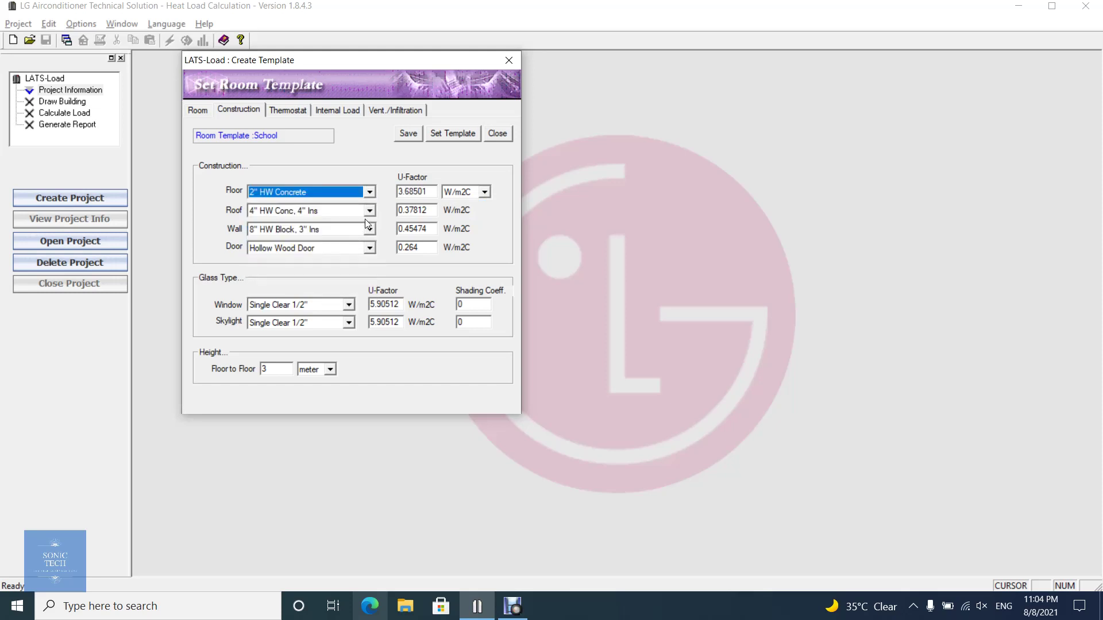
- Keep the 4" HW Conc, 4" Ins roof and 8" HW Block, 3" Ins wall
{"action": "left_click", "coordinate": [370, 211]}
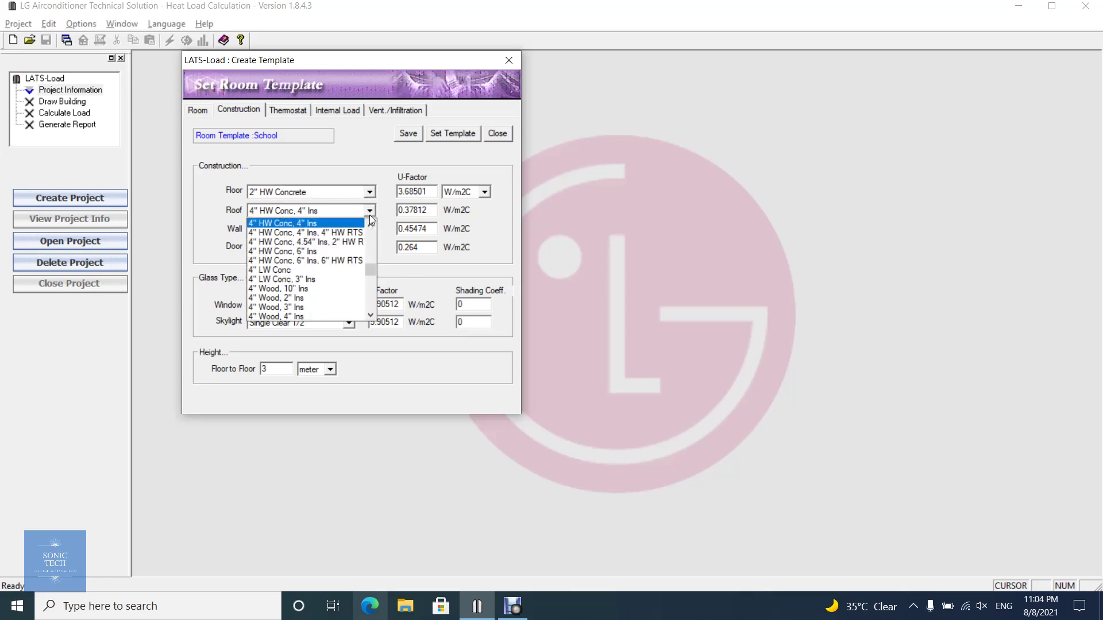
{"action": "left_click_drag", "start_coordinate": [374, 272], "coordinate": [381, 223]}
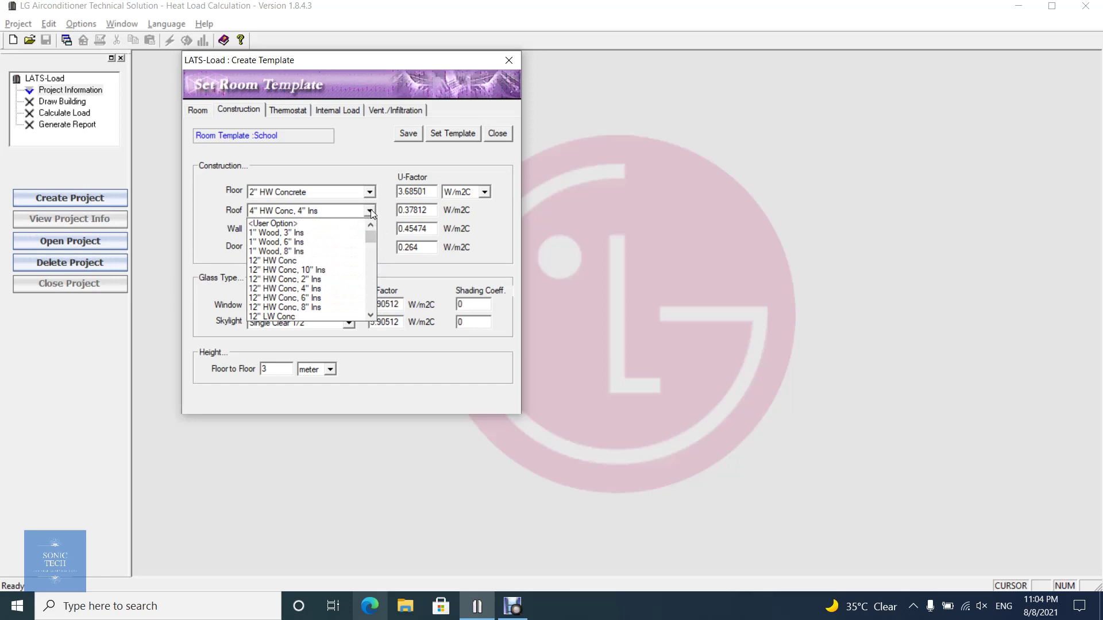
{"action": "left_click", "coordinate": [377, 209]}
{"action": "left_click", "coordinate": [370, 229]}
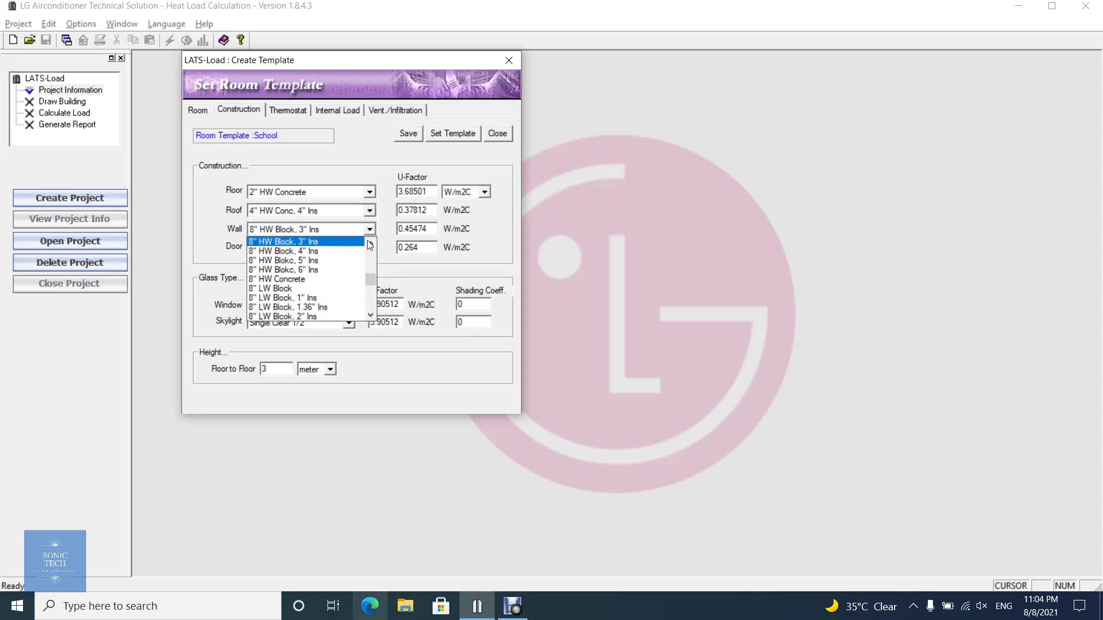
{"action": "mouse_move", "coordinate": [372, 277]}
{"action": "left_mouse_down"}
{"action": "mouse_move", "coordinate": [374, 309]}
{"action": "mouse_move", "coordinate": [383, 251]}
{"action": "mouse_move", "coordinate": [377, 270]}
{"action": "left_mouse_up"}
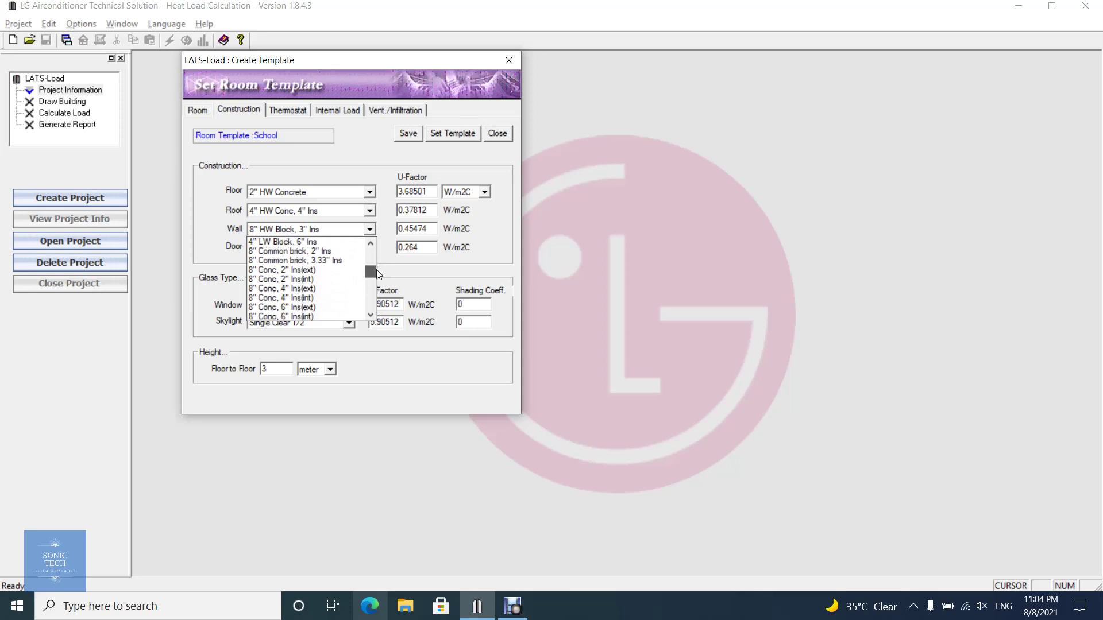
{"action": "left_click", "coordinate": [370, 241]}
{"action": "left_click", "coordinate": [371, 230]}
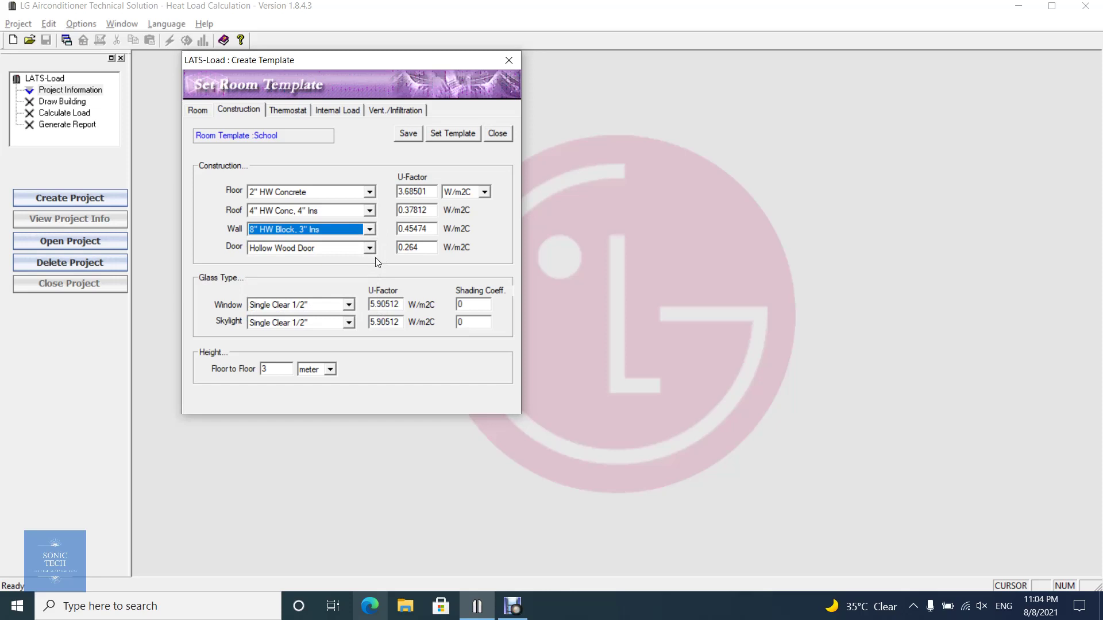
{"action": "left_click", "coordinate": [377, 252]}
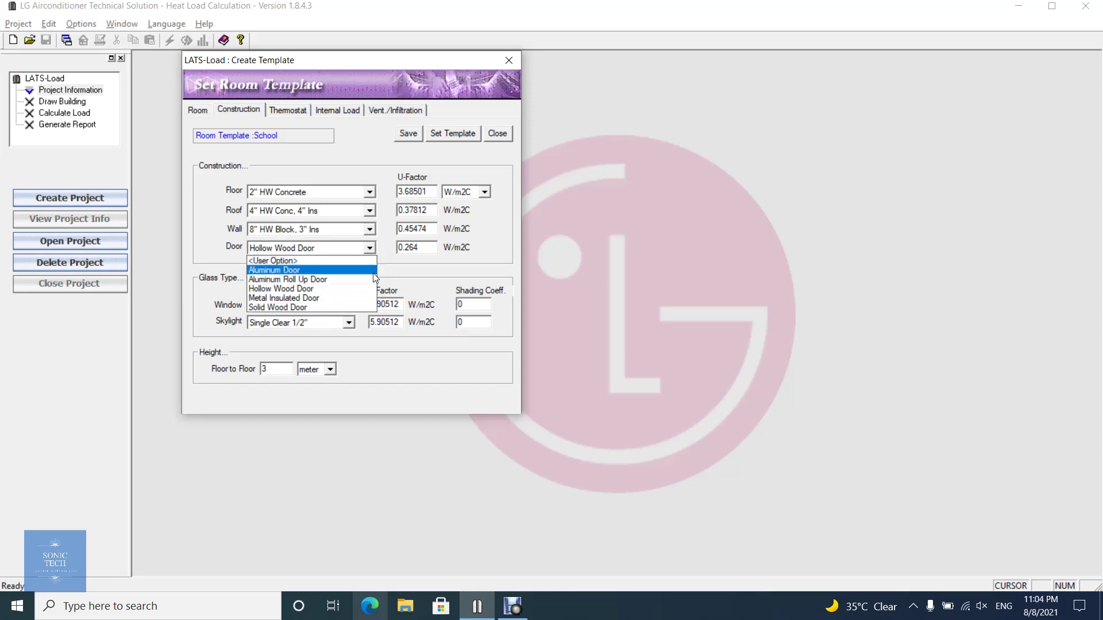
- Keep Hollow Wood Door and Single Clear 1/2" glass for windows and skylights
{"action": "left_click", "coordinate": [403, 271]}
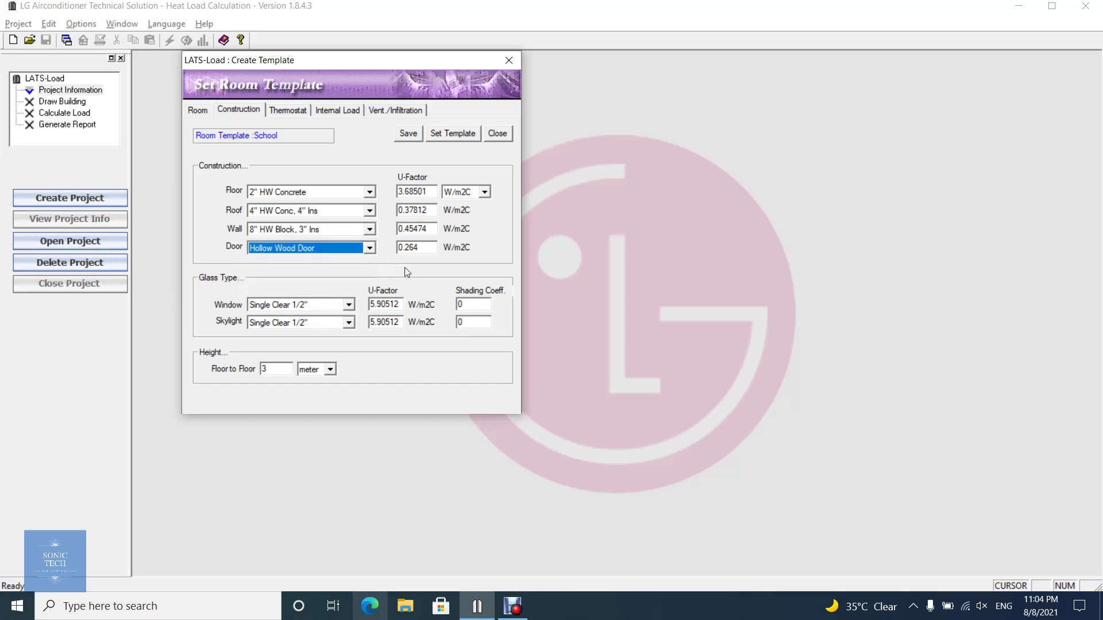
{"action": "left_click", "coordinate": [349, 304]}
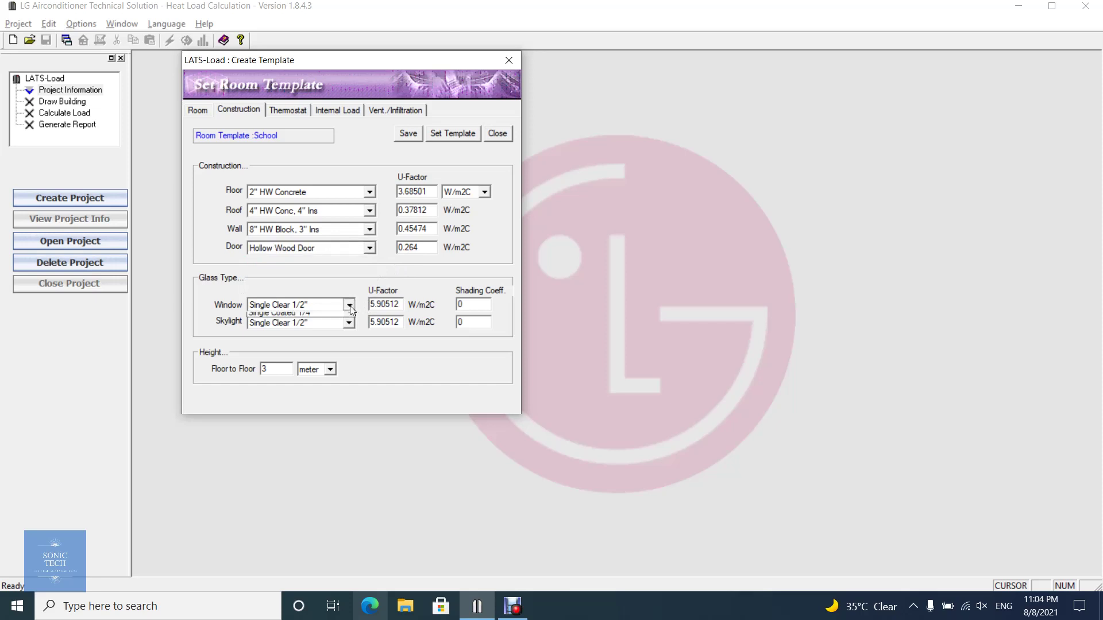
{"action": "mouse_move", "coordinate": [354, 340]}
{"action": "left_mouse_down"}
{"action": "mouse_move", "coordinate": [356, 373]}
{"action": "mouse_move", "coordinate": [361, 326]}
{"action": "left_mouse_up"}
{"action": "left_click", "coordinate": [373, 336]}
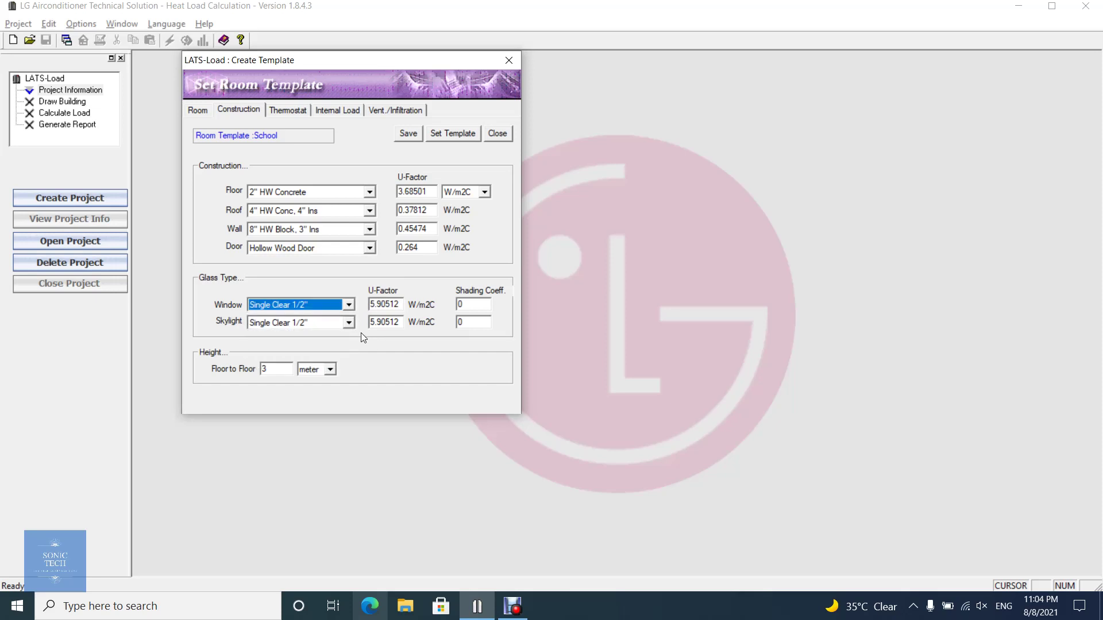
{"action": "left_click", "coordinate": [349, 322]}
{"action": "left_click_drag", "start_coordinate": [351, 357], "coordinate": [366, 327]}
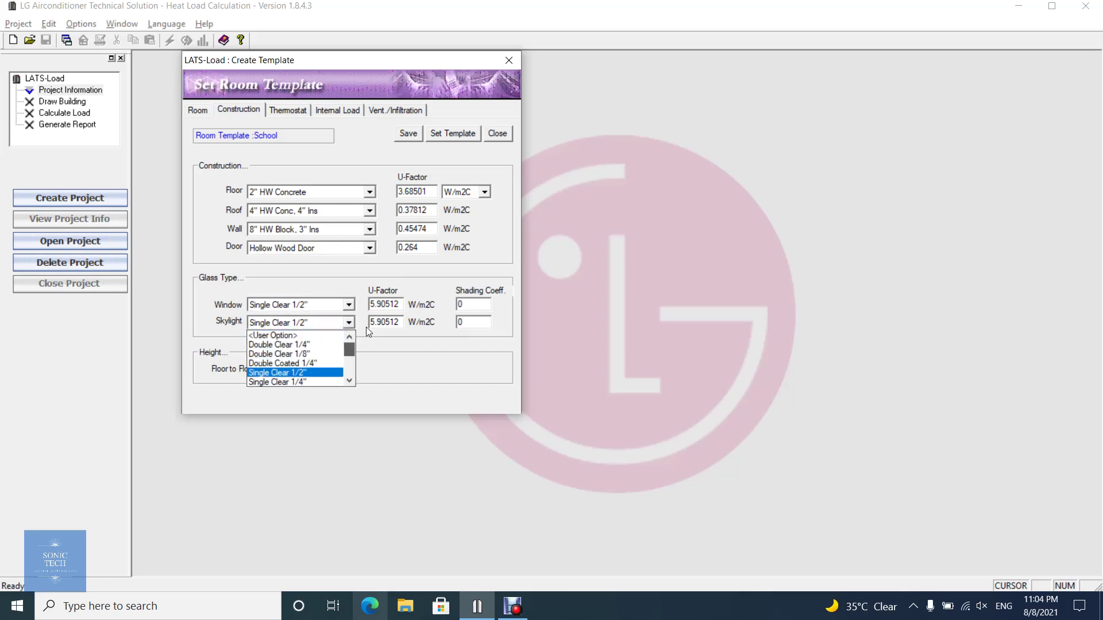
{"action": "left_click", "coordinate": [402, 376]}
- Set the floor-to-floor height to 3.5 meter
{"action": "left_click", "coordinate": [320, 371]}
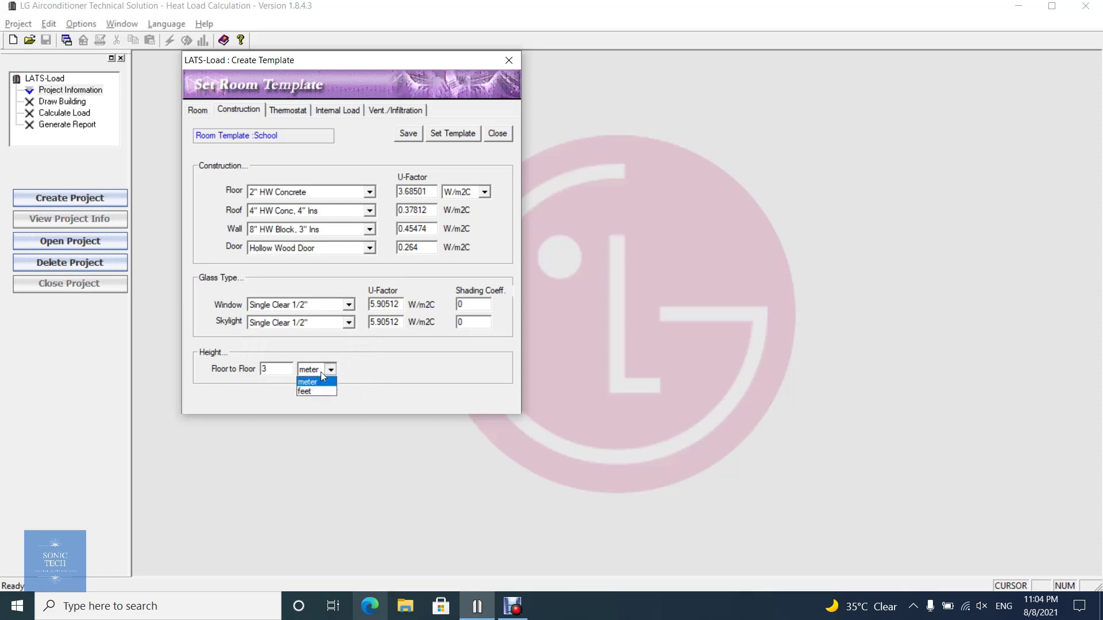
{"action": "left_click", "coordinate": [285, 371]}
{"action": "double_click", "coordinate": [284, 371]}
{"action": "type", "text": "3.5"}
{"action": "left_click", "coordinate": [291, 110]}
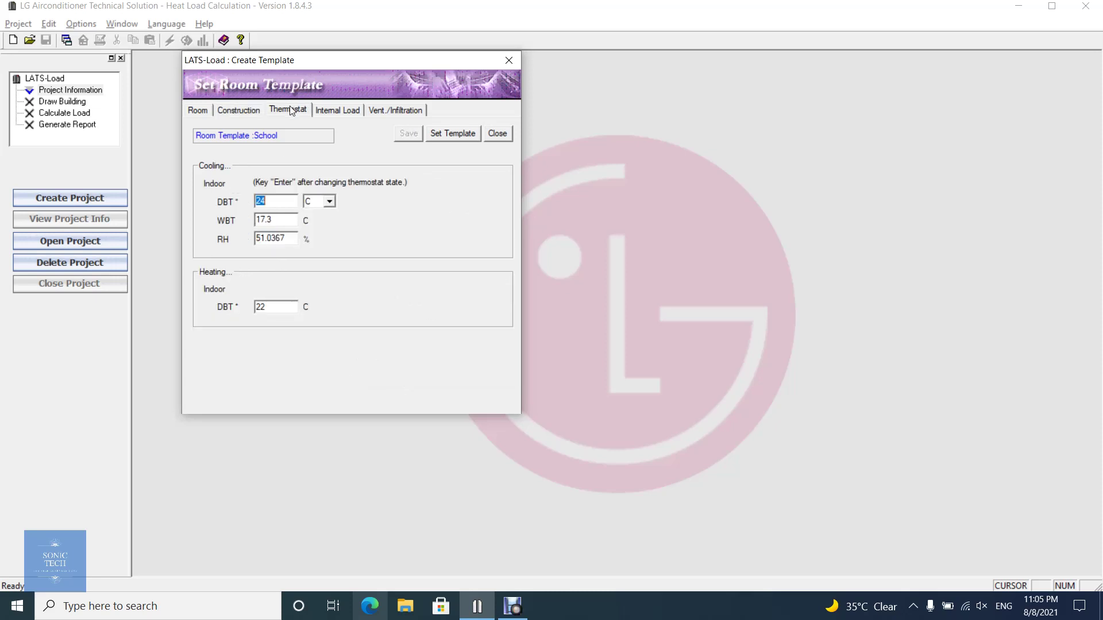
- Set the cooling indoor DBT to 23, then to 24 C, in Celsius
{"action": "left_click", "coordinate": [329, 202]}
{"action": "left_click", "coordinate": [329, 202]}
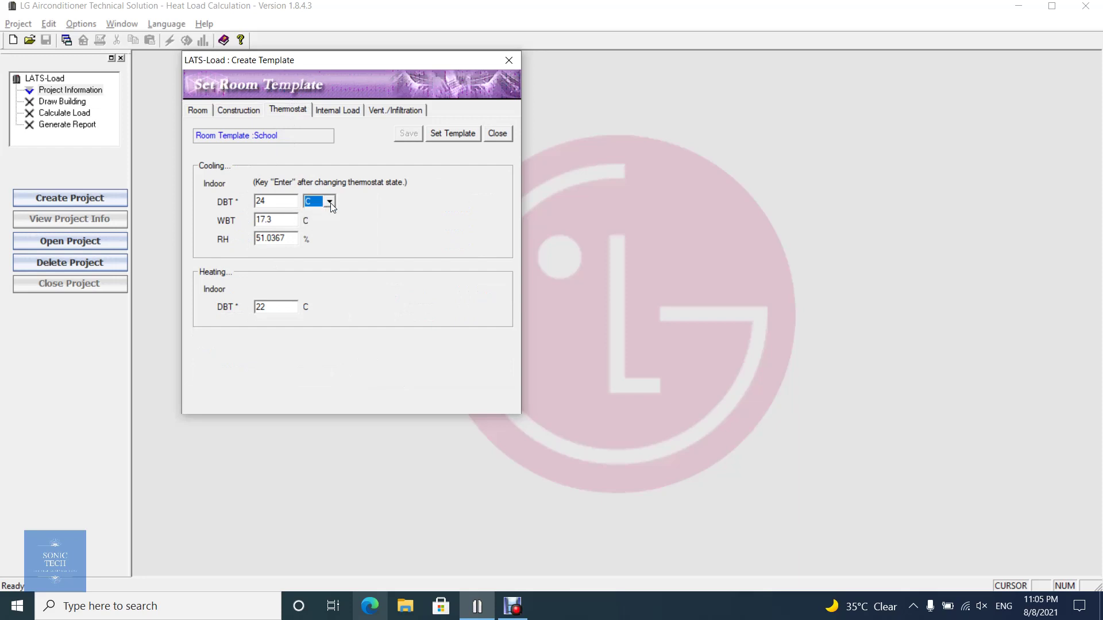
{"action": "left_click", "coordinate": [286, 197]}
{"action": "type", "text": "23"}
{"action": "key", "text": "Return"}
{"action": "double_click", "coordinate": [275, 198]}
{"action": "type", "text": "24"}
{"action": "key", "text": "Return"}
- Save the School template and dismiss the confirmation
{"action": "left_click", "coordinate": [406, 140]}
{"action": "key", "text": "Return"}
{"action": "left_click", "coordinate": [322, 109]}
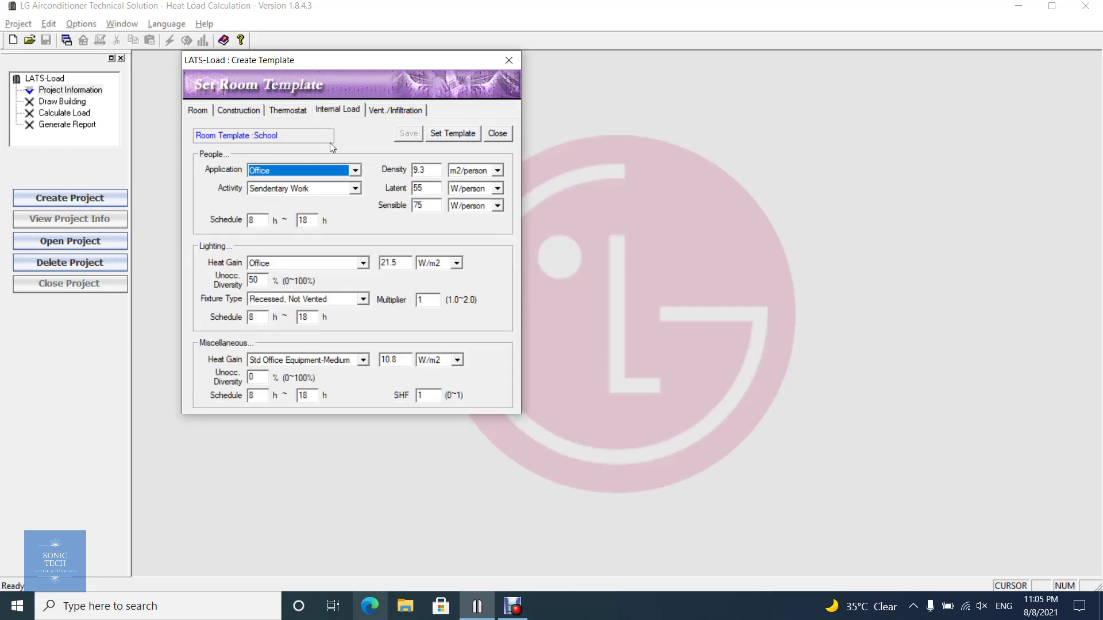
- Set people load to School/University, Medium Work, with density 3 m2/person
{"action": "left_click", "coordinate": [341, 171]}
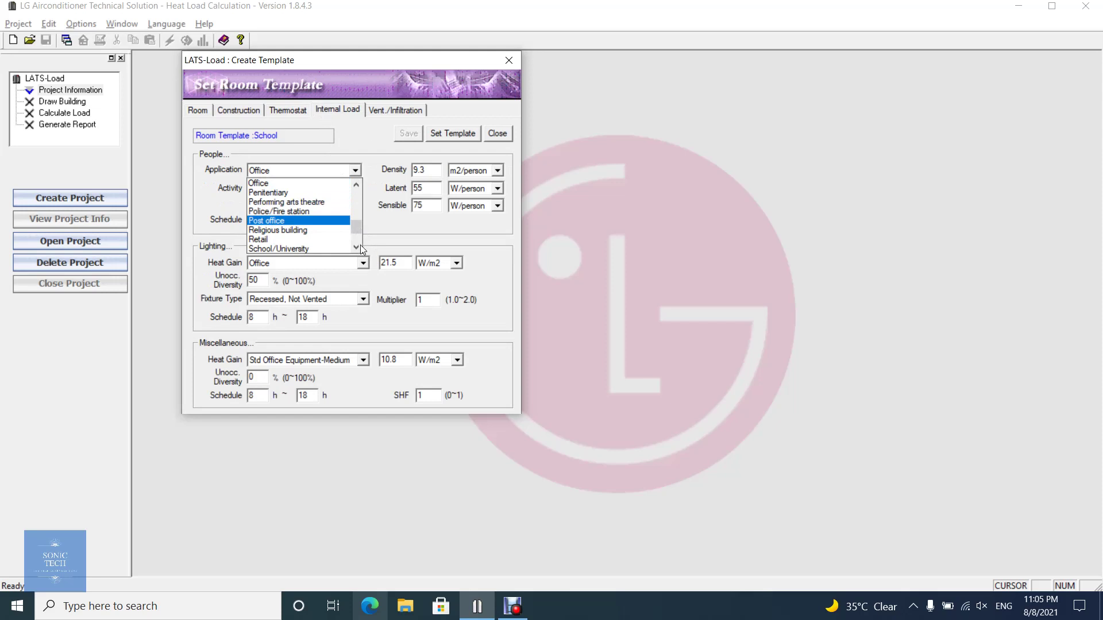
{"action": "scroll", "coordinate": [359, 245], "scroll_direction": "down", "scroll_amount": 4}
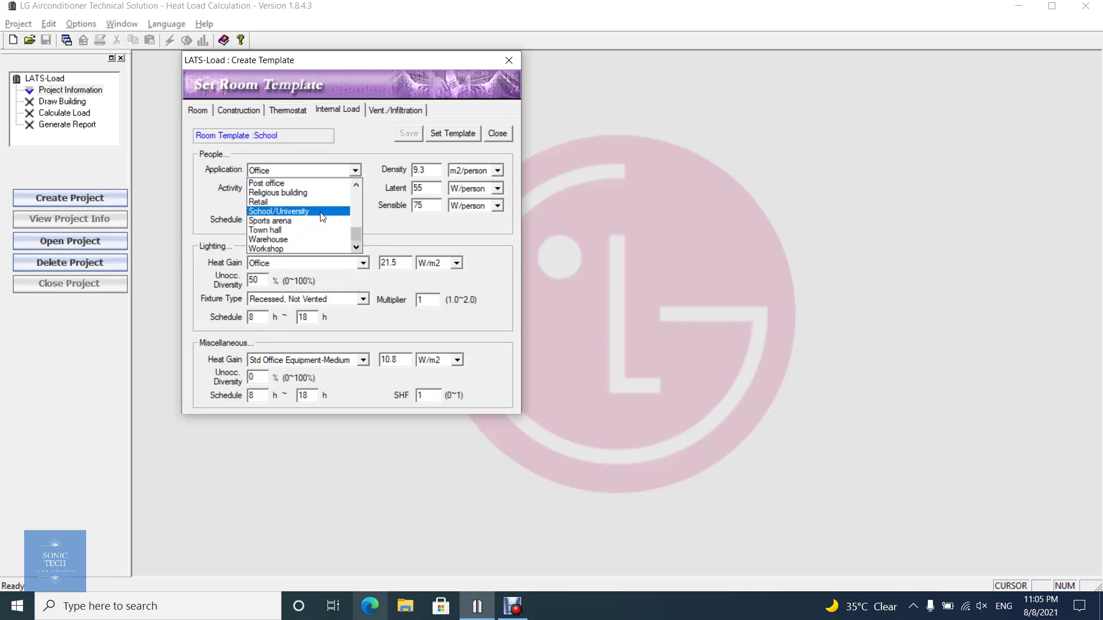
{"action": "left_click", "coordinate": [321, 211]}
{"action": "left_click", "coordinate": [349, 192]}
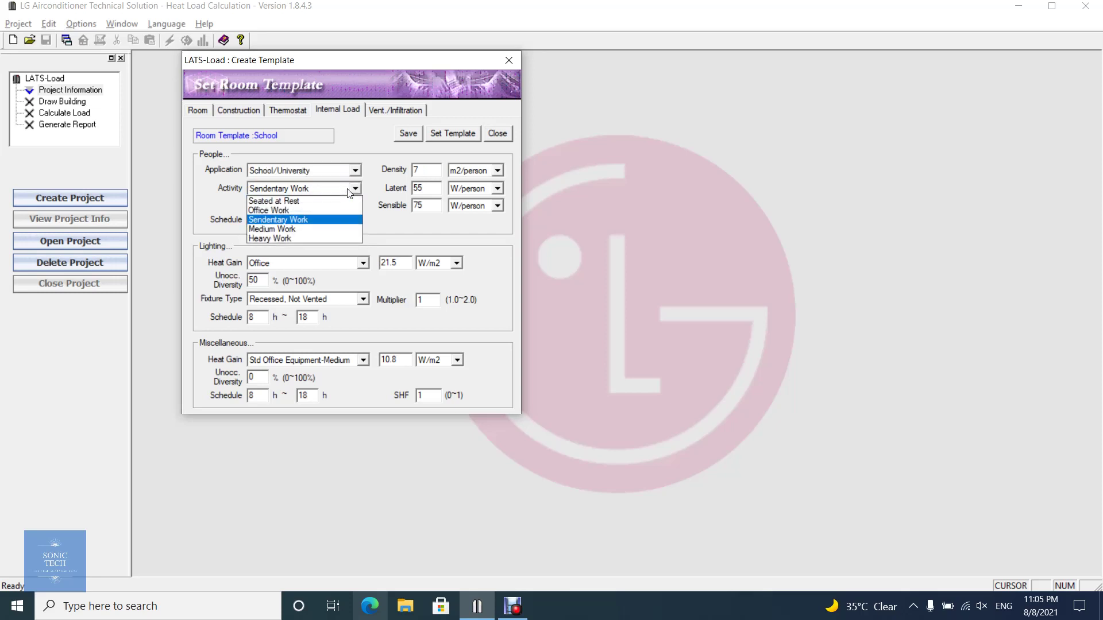
{"action": "left_click", "coordinate": [352, 229]}
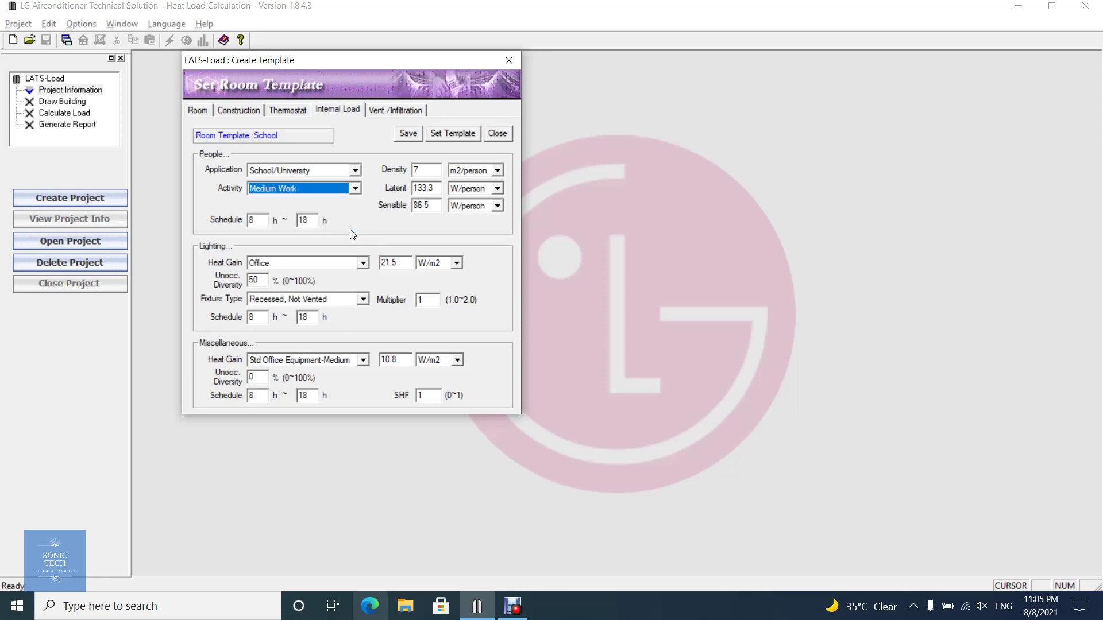
{"action": "left_click", "coordinate": [491, 172]}
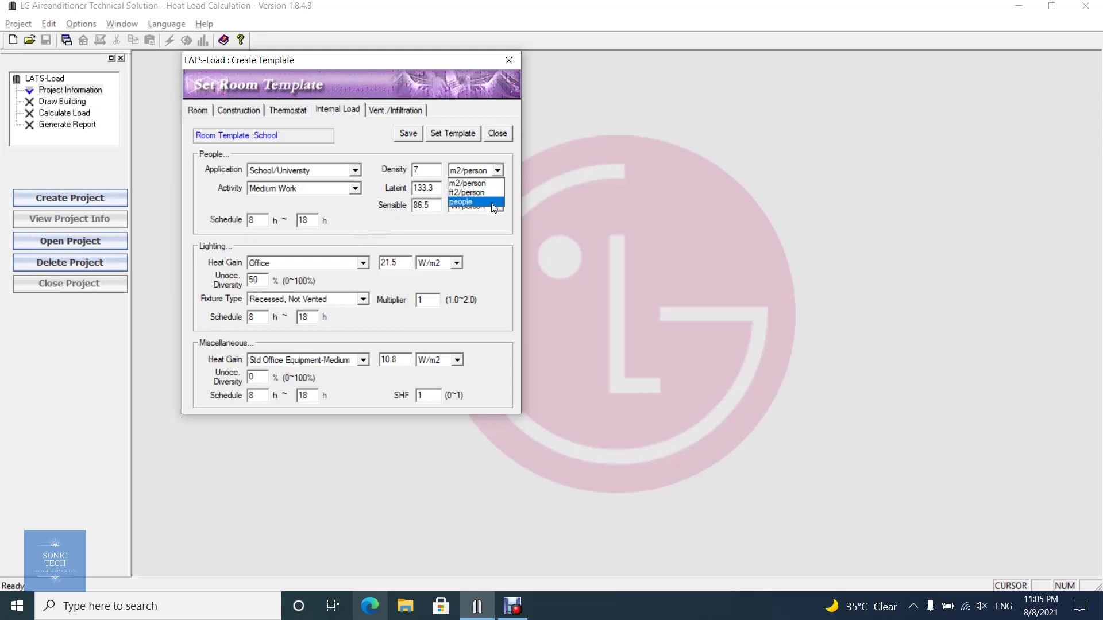
{"action": "left_click", "coordinate": [431, 170]}
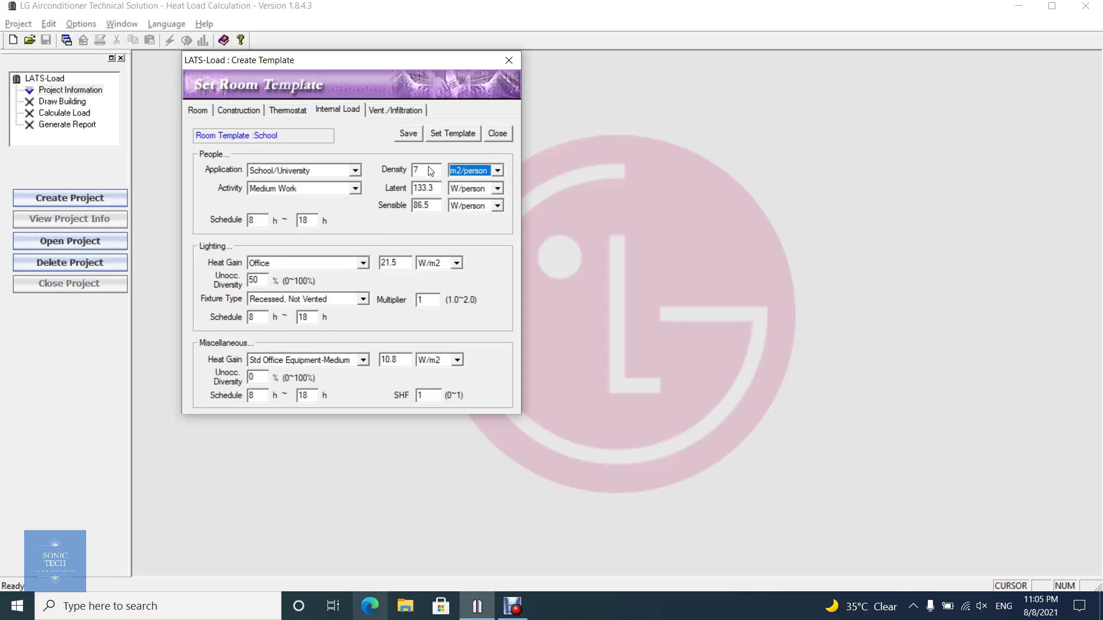
{"action": "left_click_drag", "start_coordinate": [430, 170], "coordinate": [393, 169]}
{"action": "type", "text": "3"}
- Set lighting heat gain to School/University in W/m2 with Recessed, Not Vented fixtures
{"action": "left_click", "coordinate": [310, 268]}
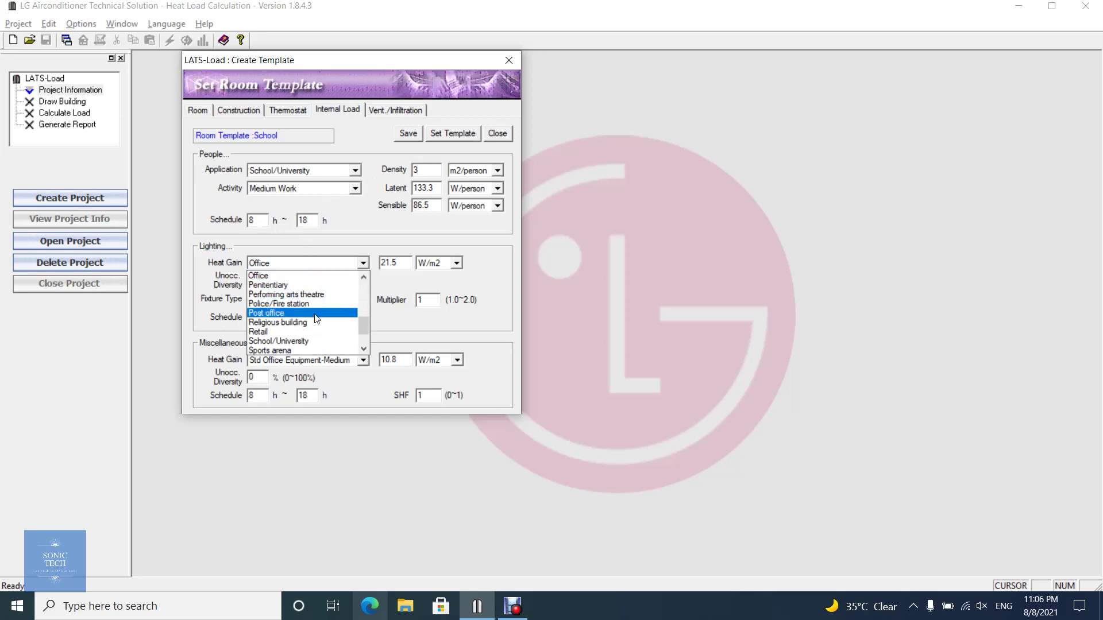
{"action": "left_click", "coordinate": [326, 344]}
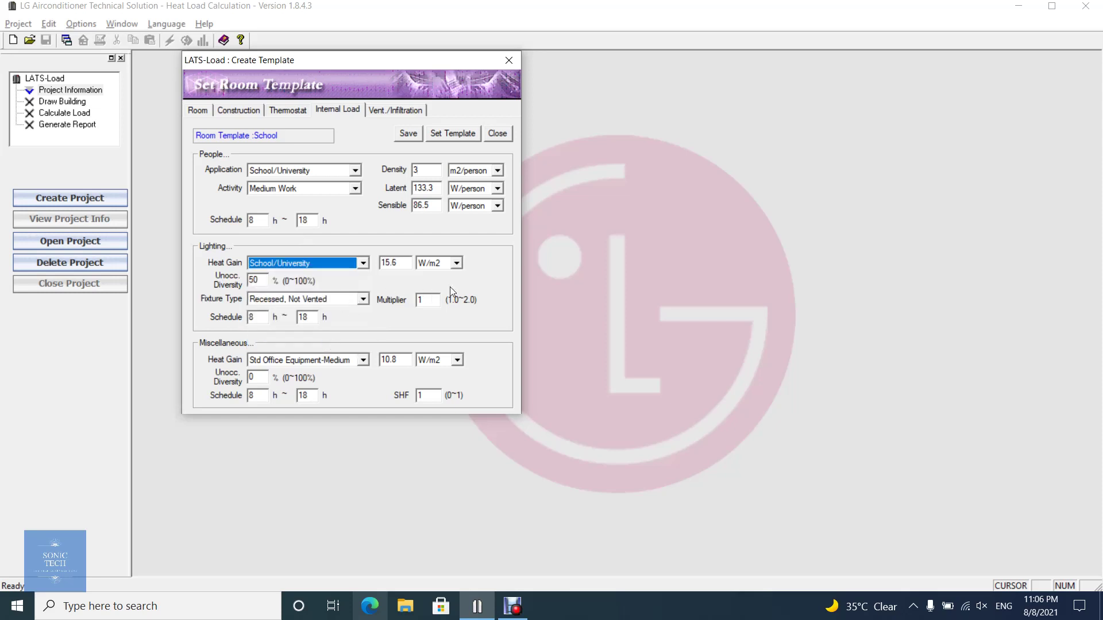
{"action": "left_click", "coordinate": [453, 264]}
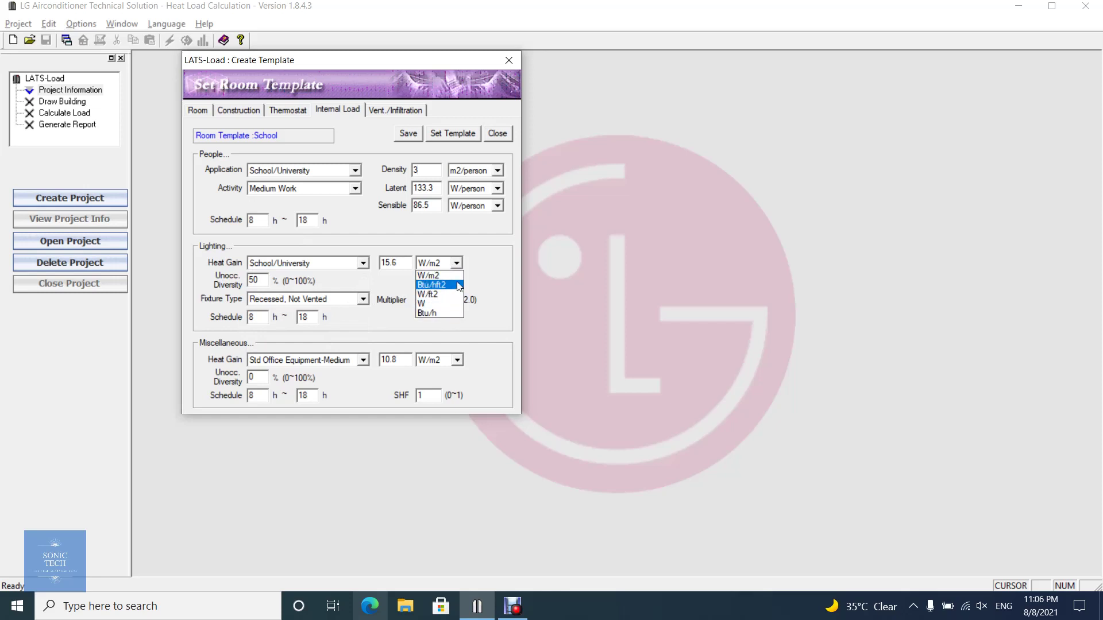
{"action": "left_click", "coordinate": [360, 278]}
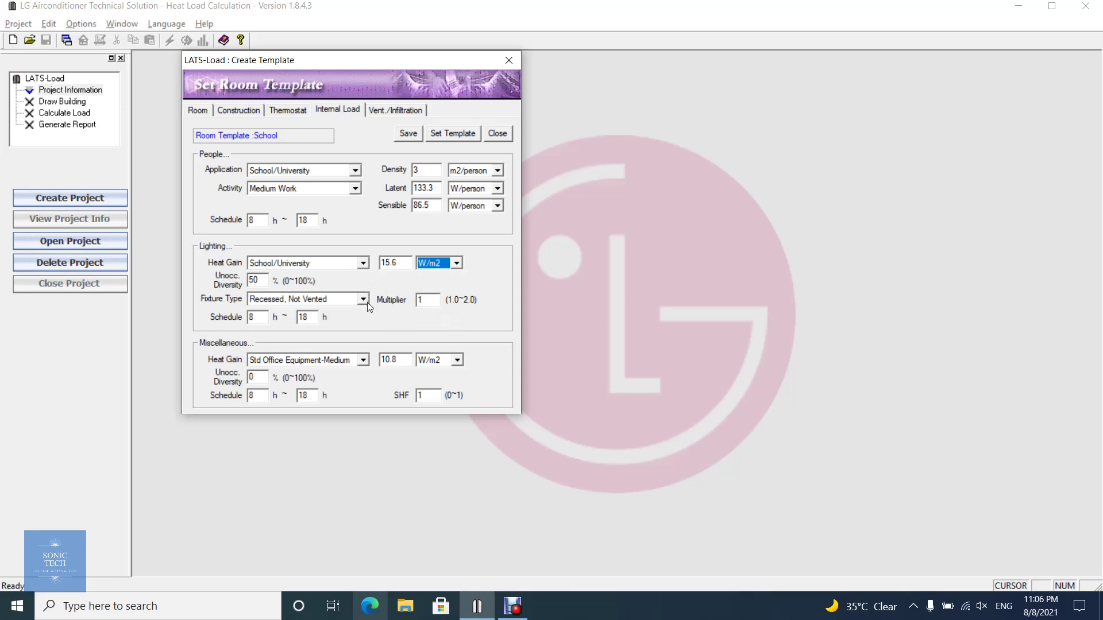
{"action": "left_click", "coordinate": [363, 300]}
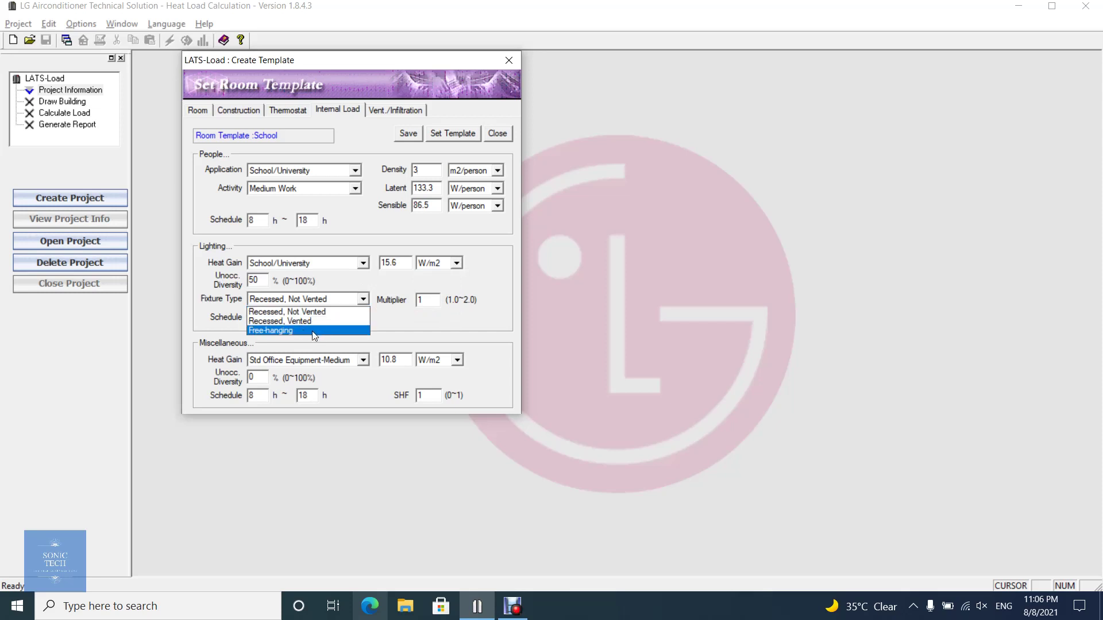
{"action": "left_click", "coordinate": [389, 331]}
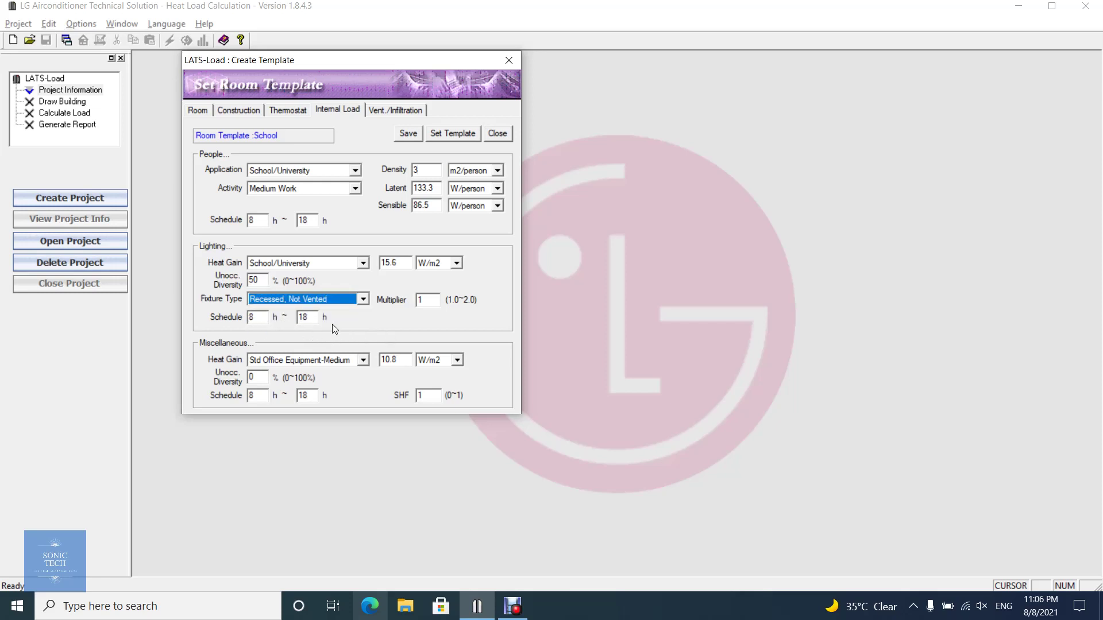
{"action": "left_click", "coordinate": [269, 319]}
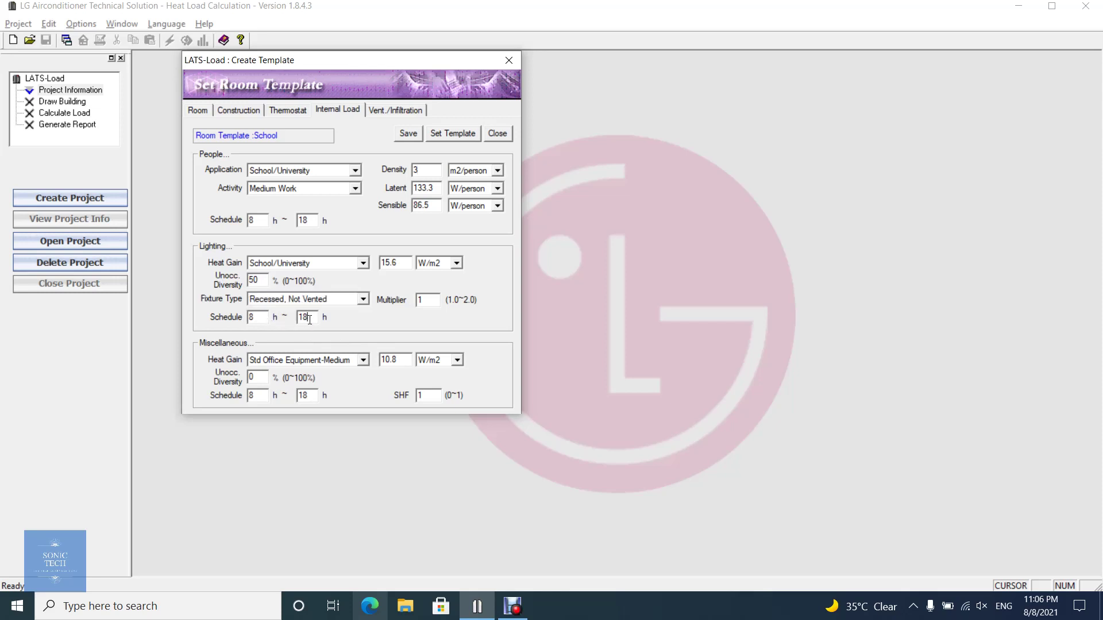
- Set miscellaneous heat gain to Std Office Equipment-Light at 5.4 W/m2 and save
{"action": "left_click", "coordinate": [344, 364]}
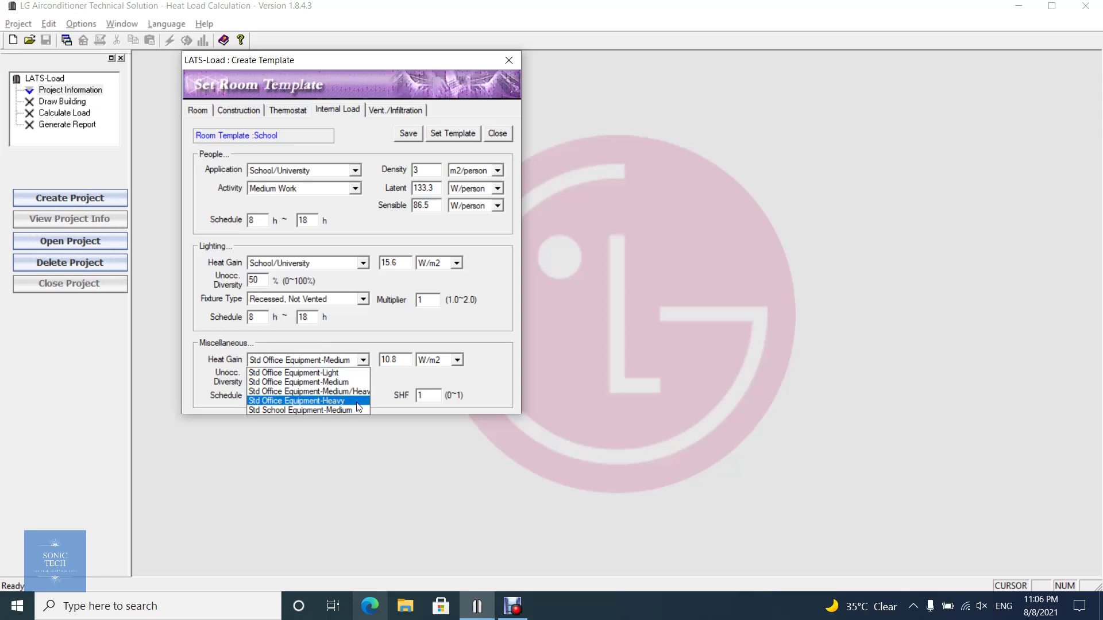
{"action": "left_click", "coordinate": [362, 373]}
{"action": "left_click", "coordinate": [437, 360]}
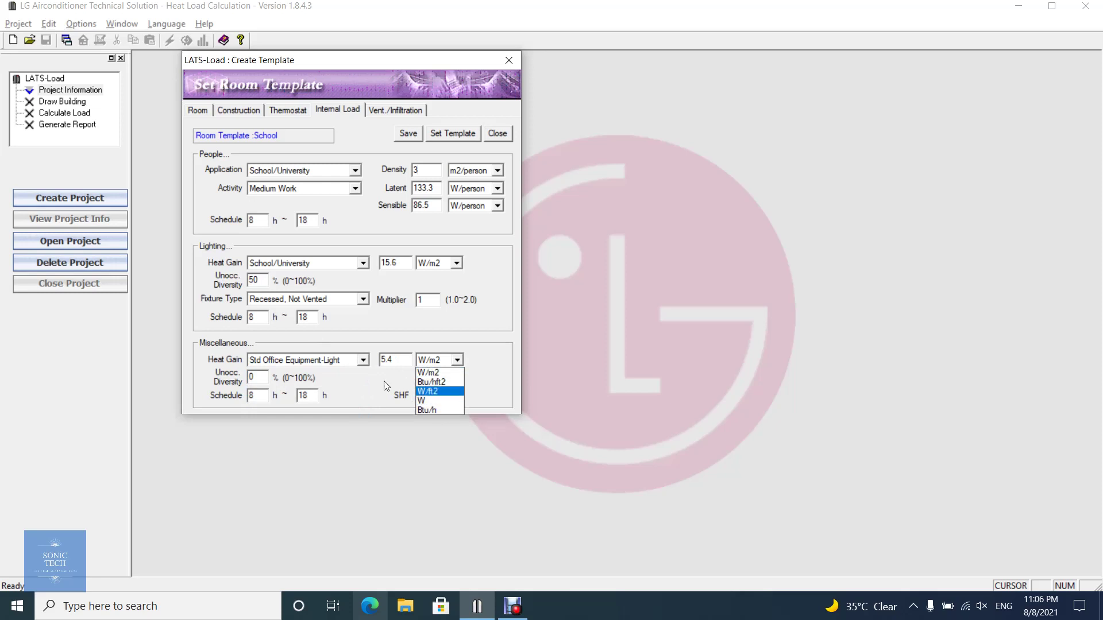
{"action": "left_click", "coordinate": [369, 379]}
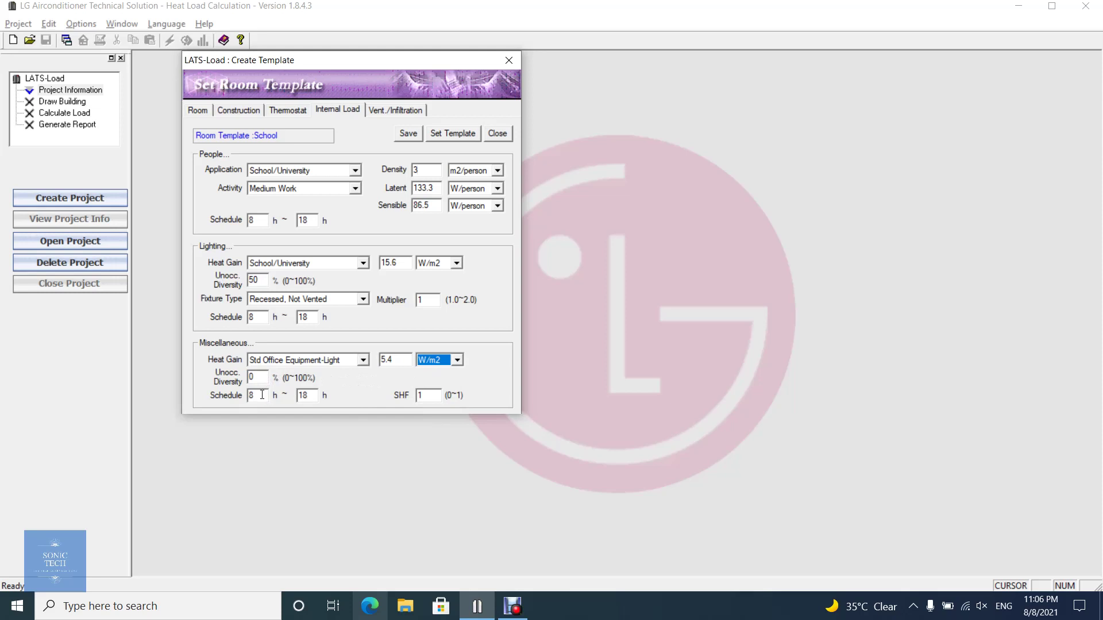
{"action": "left_click", "coordinate": [261, 395]}
{"action": "left_click", "coordinate": [415, 134]}
{"action": "key", "text": "Return"}
- Review the cooling and heating infiltration unit lists on Vent./Infiltration, leaving them unchanged
{"action": "left_click", "coordinate": [382, 111]}
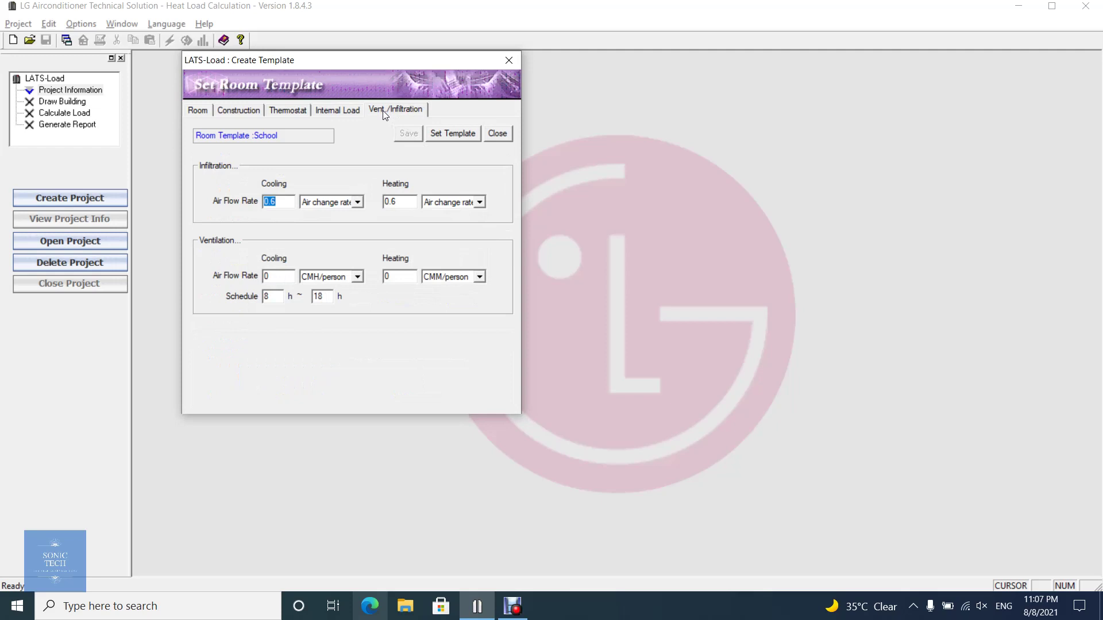
{"action": "left_click", "coordinate": [358, 202]}
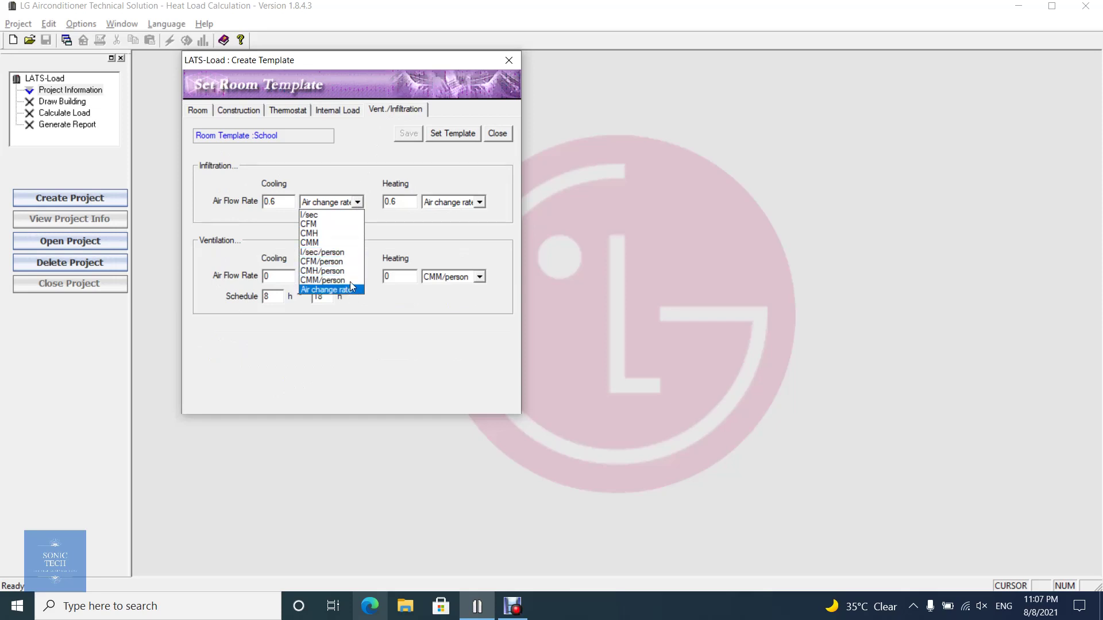
{"action": "left_click", "coordinate": [460, 203]}
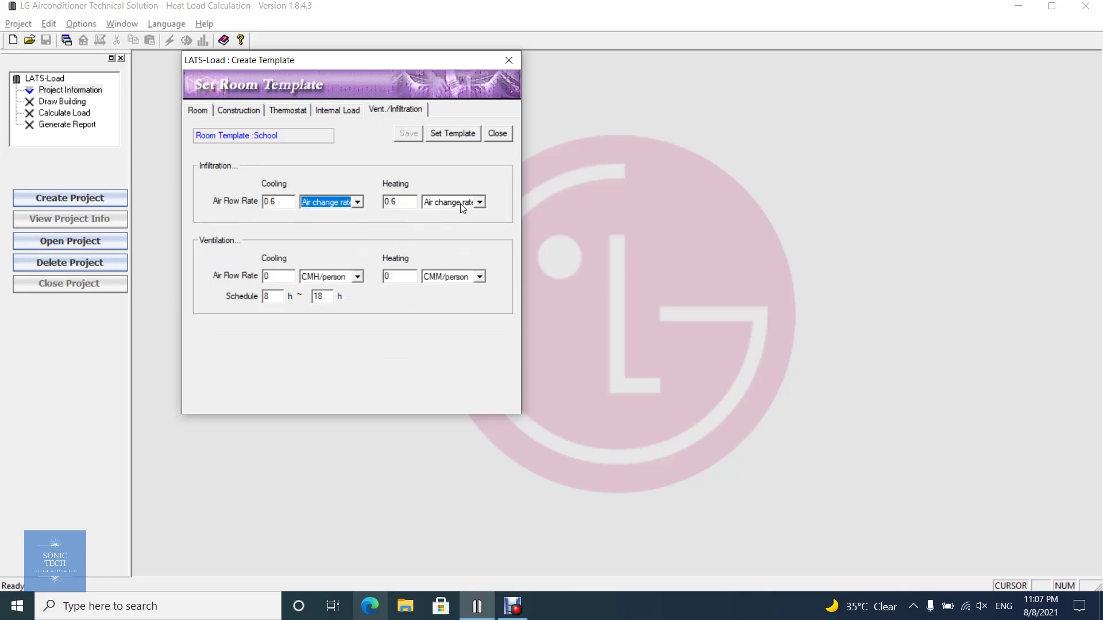
{"action": "left_click", "coordinate": [460, 204]}
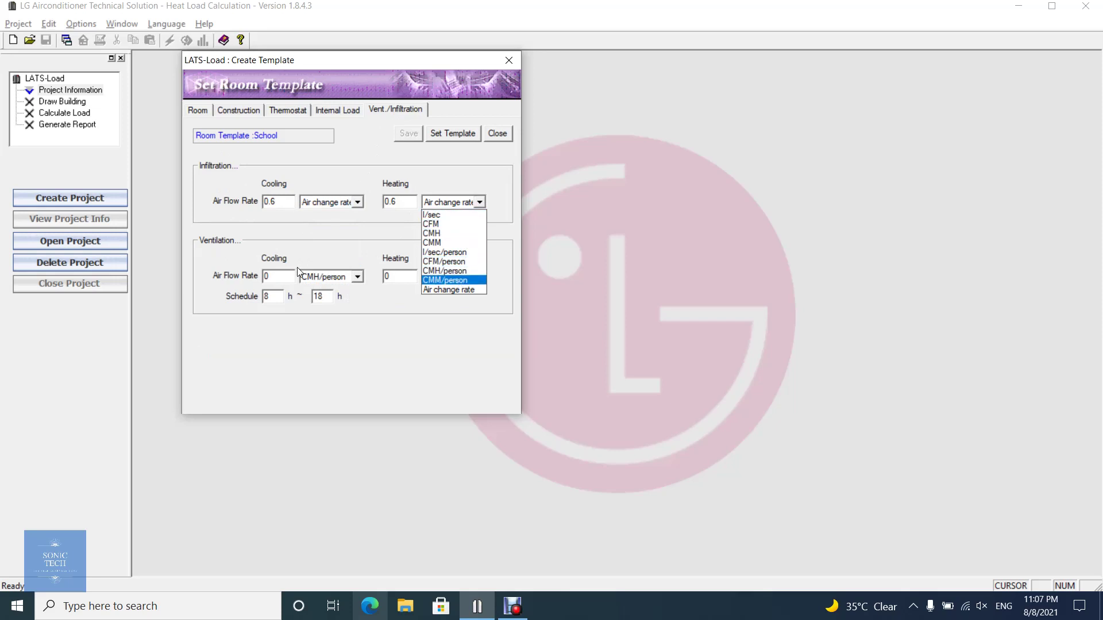
{"action": "left_click", "coordinate": [323, 278]}
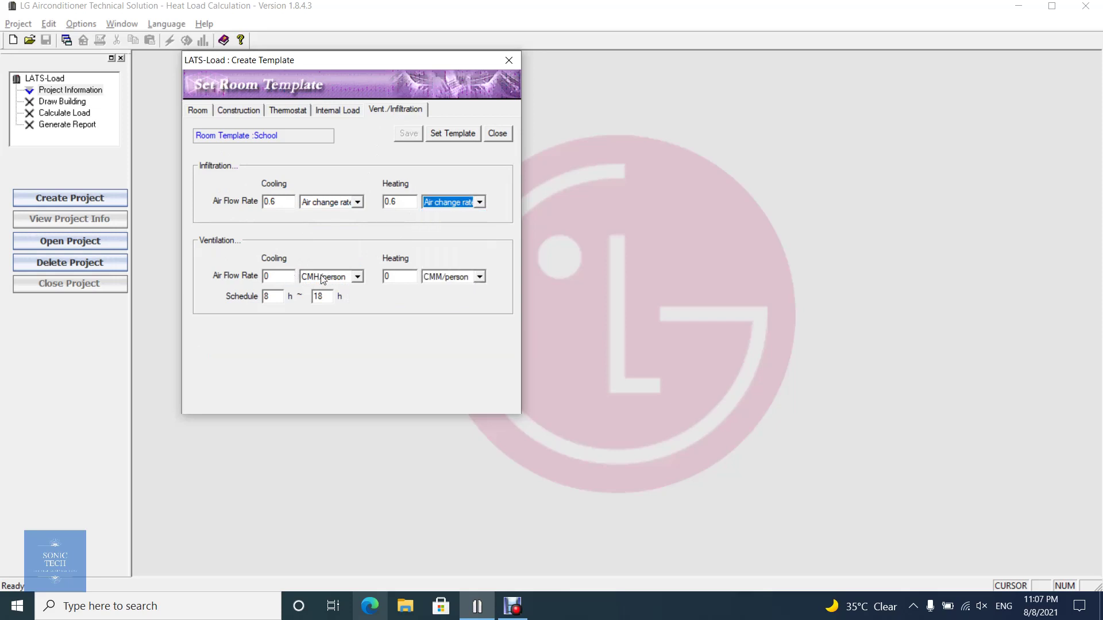
- Set ventilation cooling to 35 CMH/person and the heating unit to CMH/person
{"action": "left_click", "coordinate": [322, 278]}
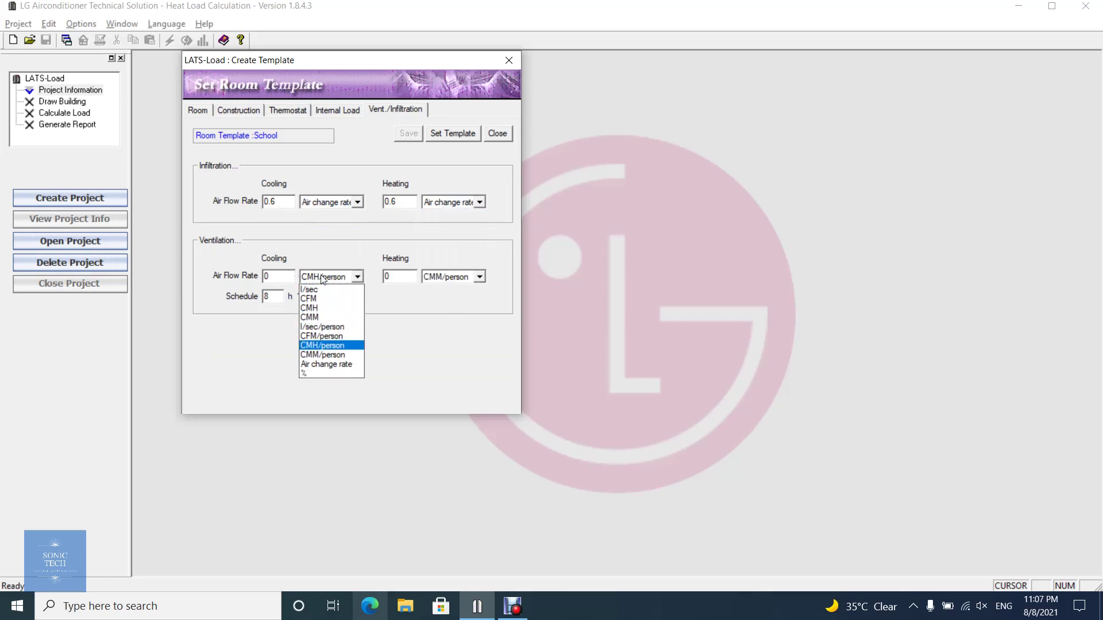
{"action": "left_click", "coordinate": [352, 347]}
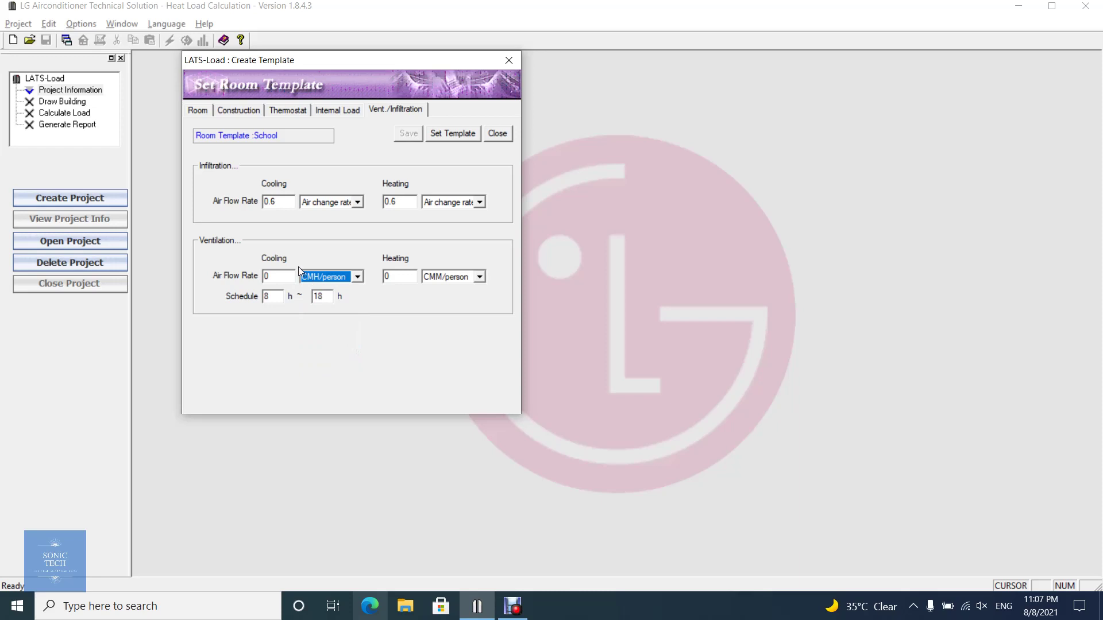
{"action": "double_click", "coordinate": [278, 276]}
{"action": "type", "text": "35"}
{"action": "left_click", "coordinate": [447, 278]}
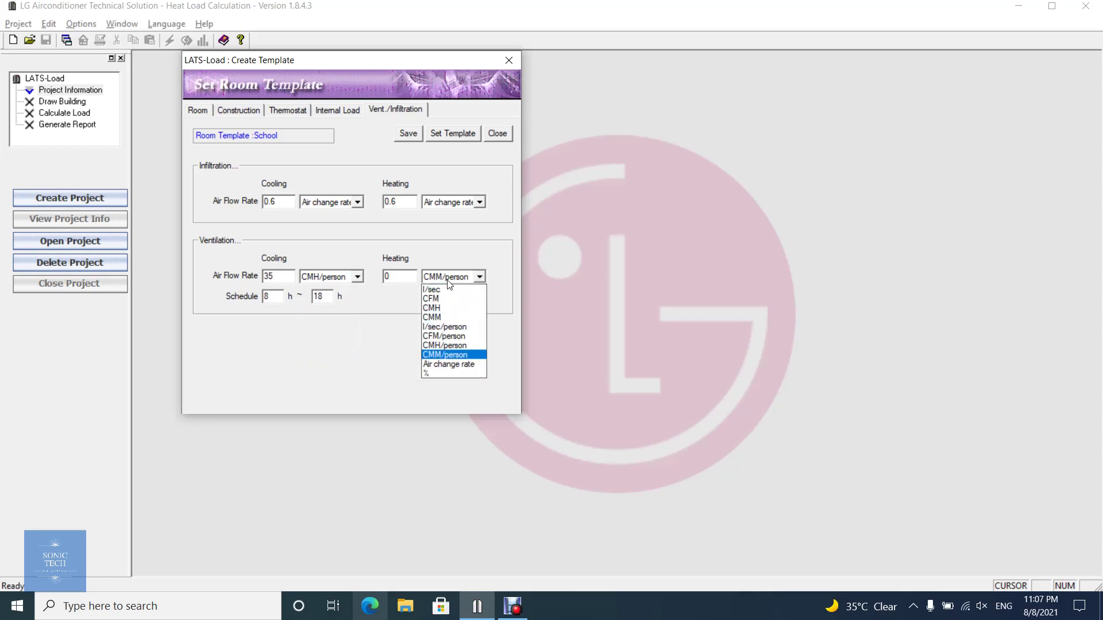
{"action": "left_click", "coordinate": [452, 345]}
{"action": "left_click", "coordinate": [405, 277]}
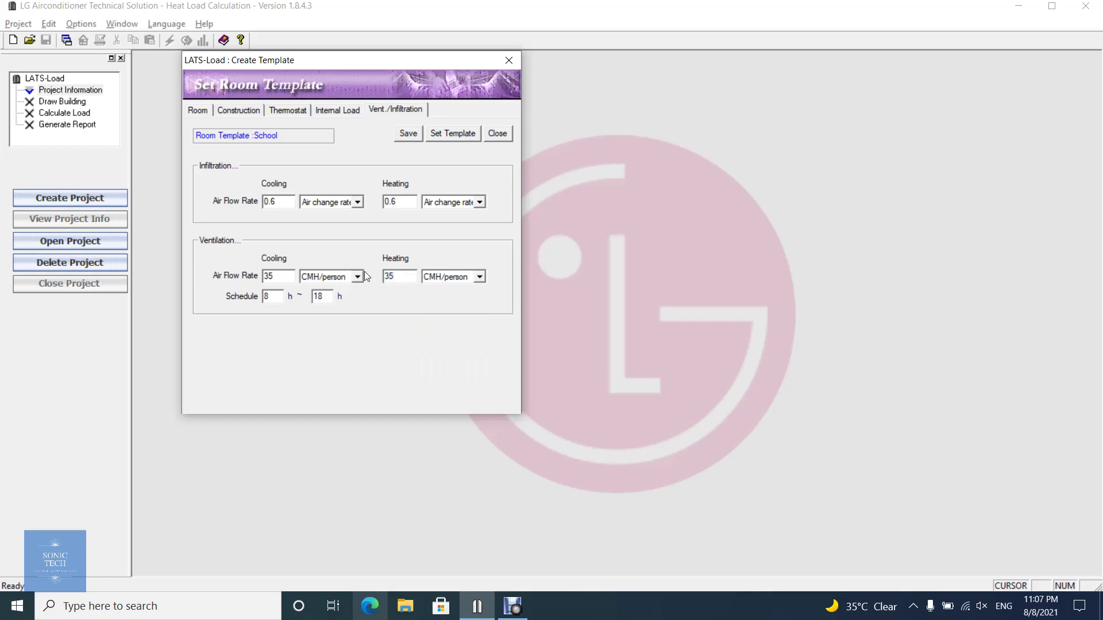
- Save the School template and keep School selected as the room template
{"action": "left_click", "coordinate": [406, 135]}
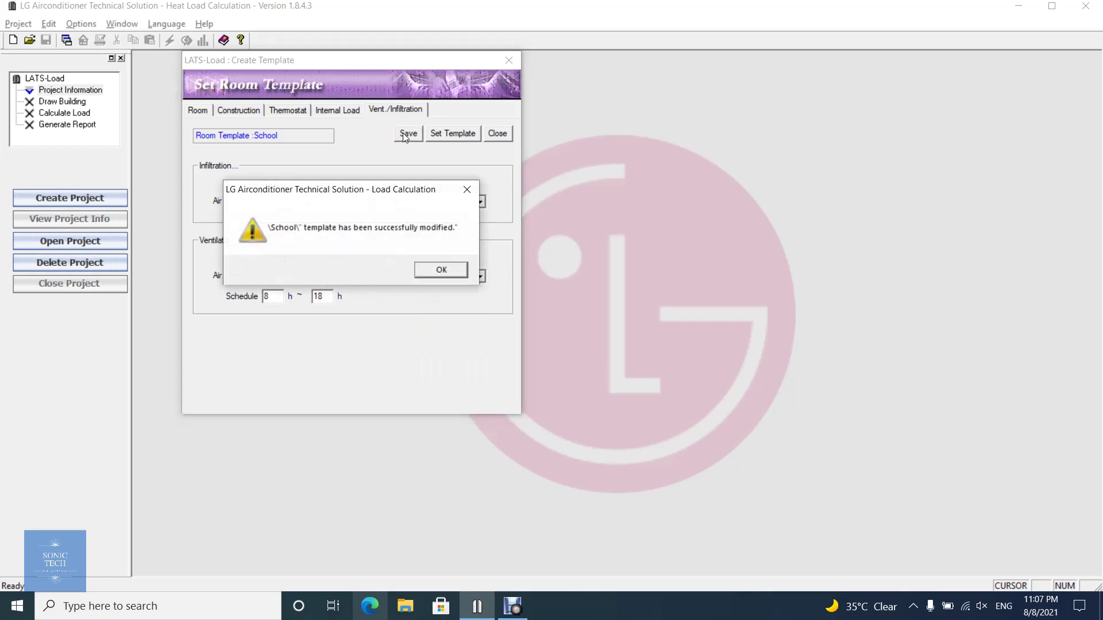
{"action": "left_click", "coordinate": [440, 271]}
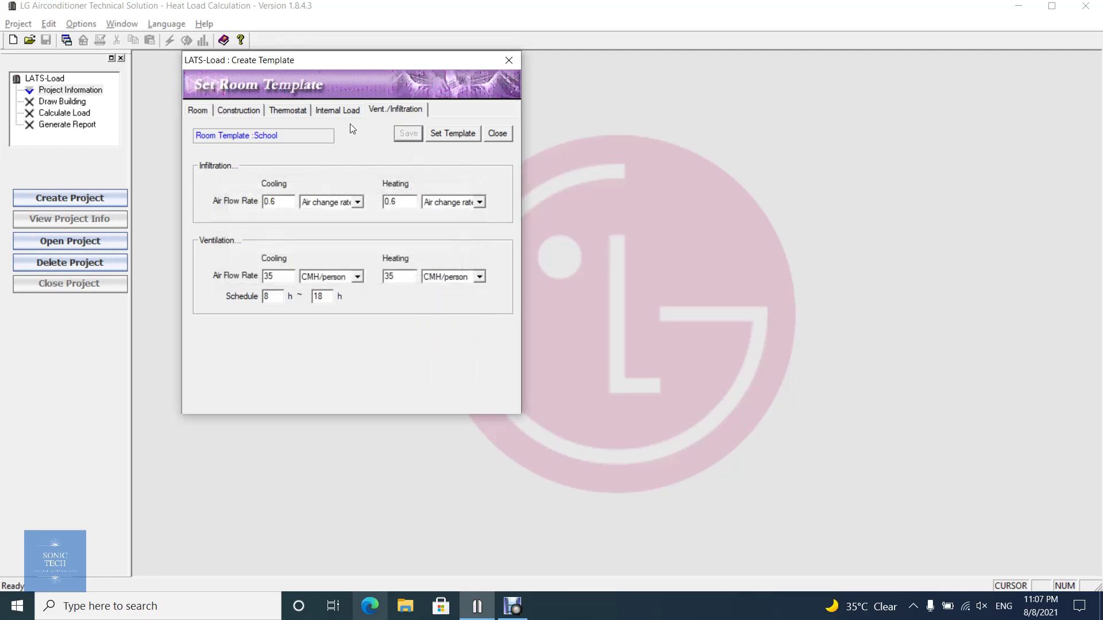
{"action": "left_click", "coordinate": [201, 110]}
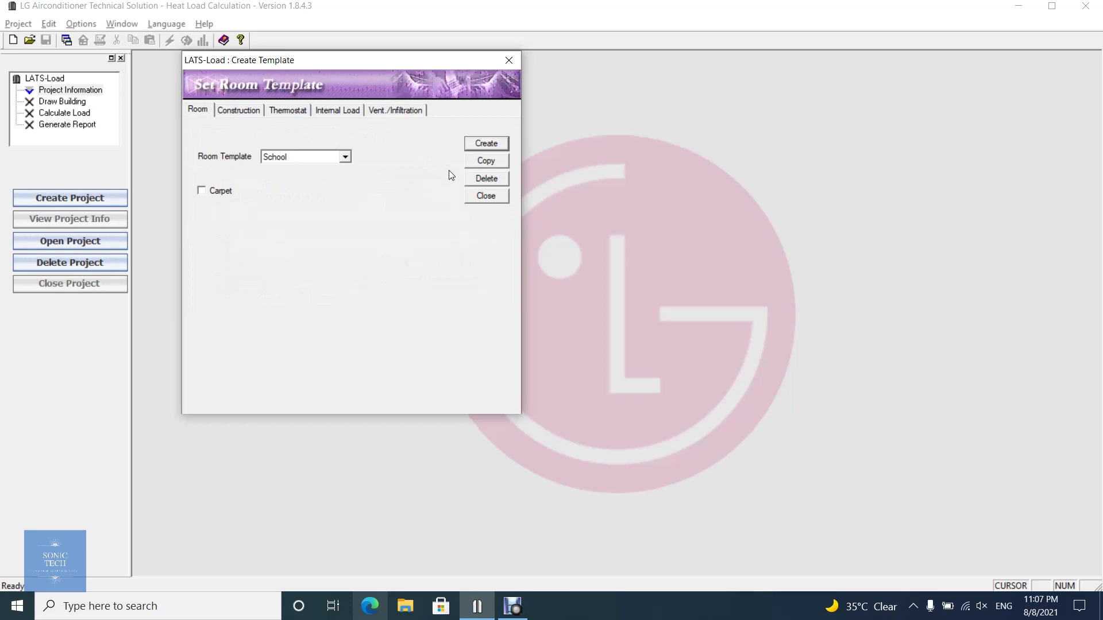
{"action": "left_click", "coordinate": [345, 159]}
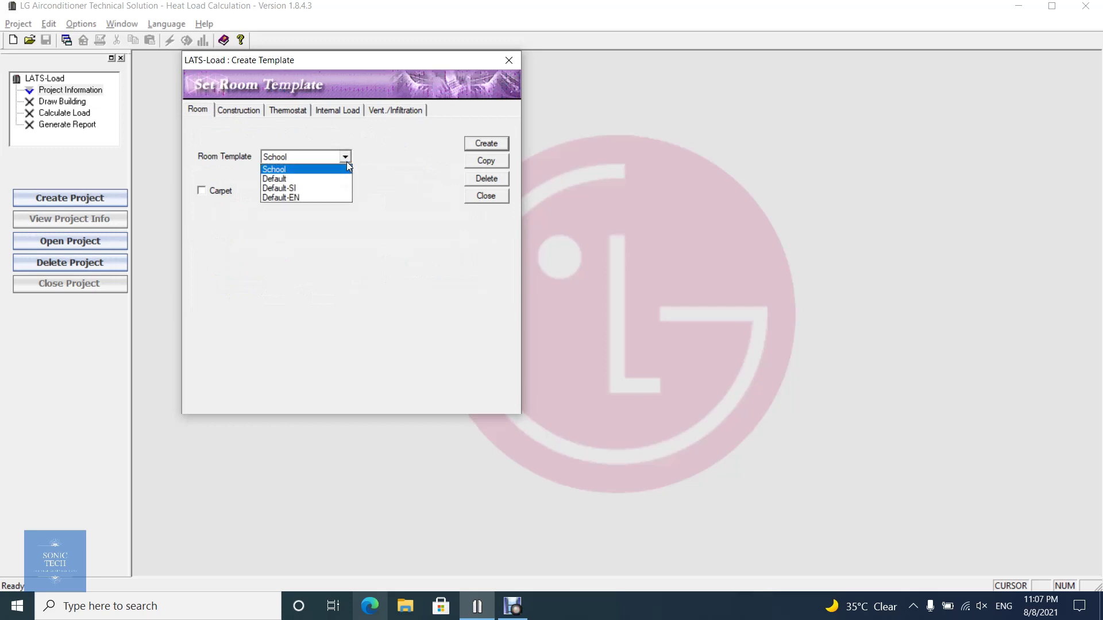
{"action": "left_click", "coordinate": [347, 165]}
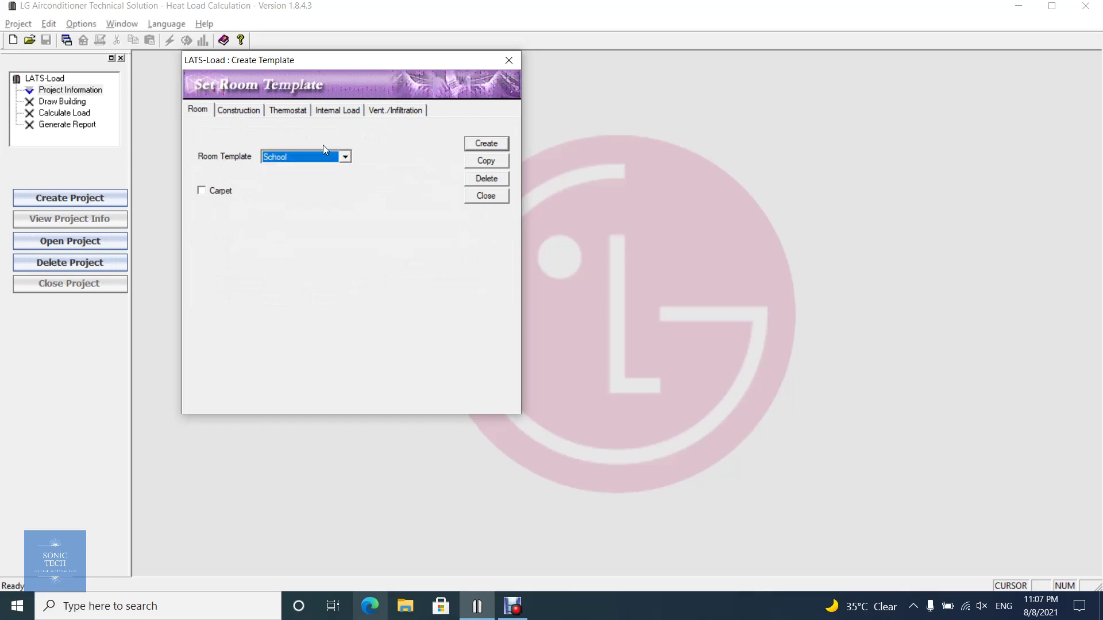
- Review the construction, thermostat, internal load and ventilation tabs, then close the dialog
{"action": "left_click", "coordinate": [253, 110]}
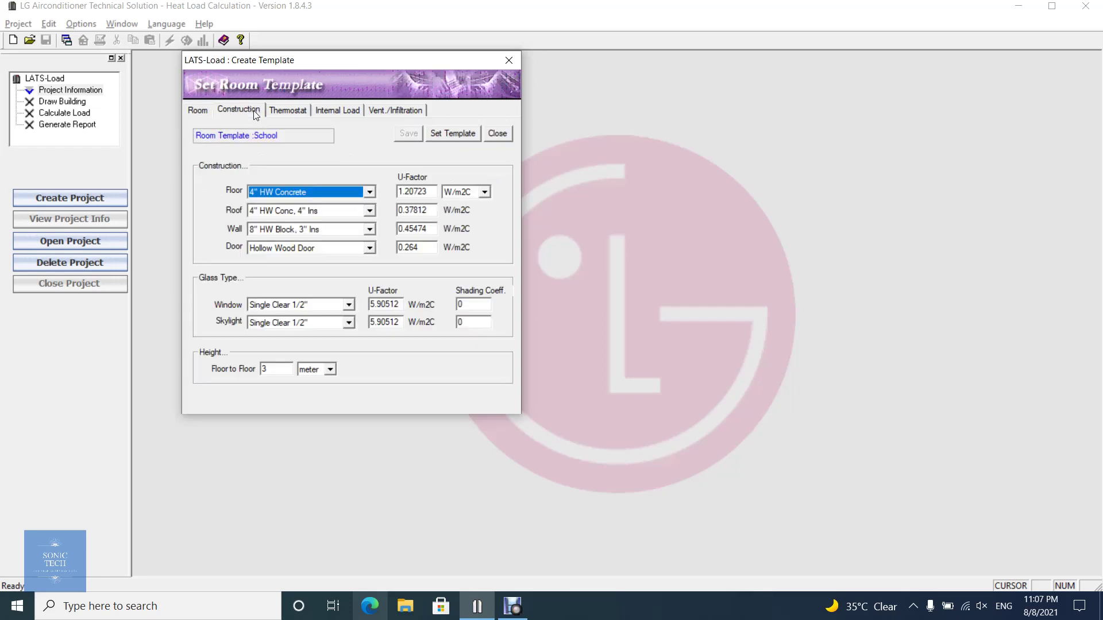
{"action": "left_click", "coordinate": [287, 111]}
{"action": "left_click", "coordinate": [360, 110]}
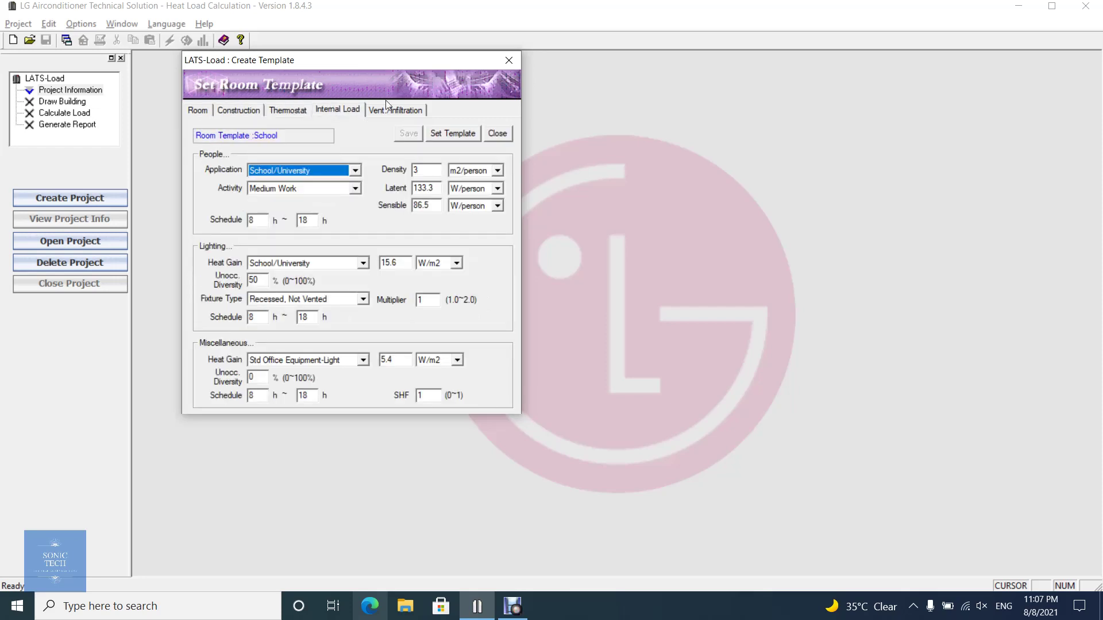
{"action": "left_click", "coordinate": [388, 110]}
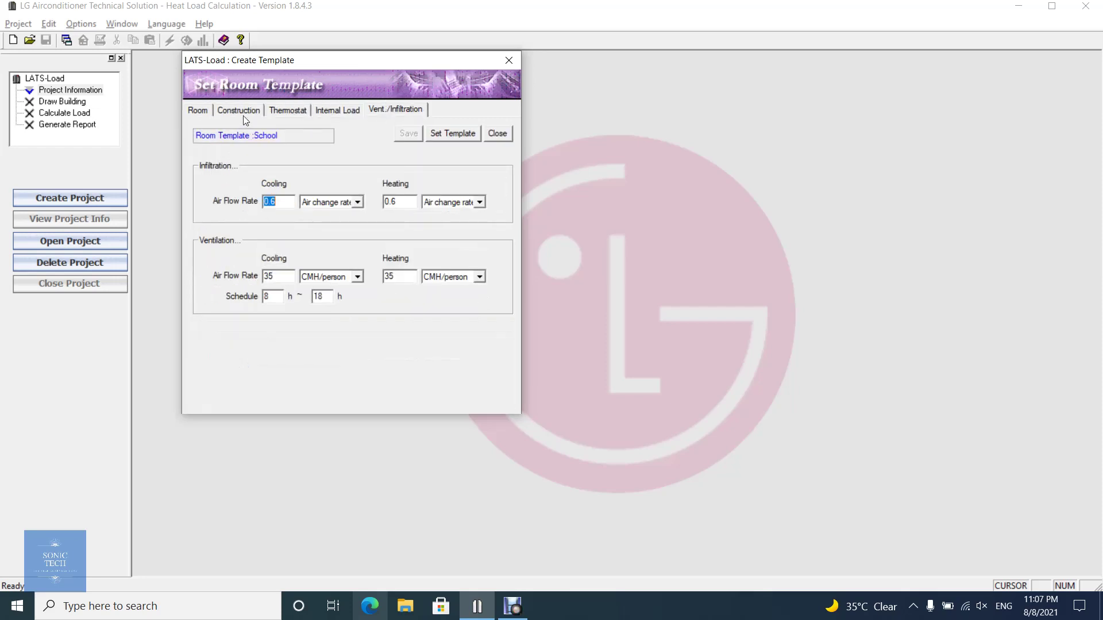
{"action": "left_click", "coordinate": [197, 109]}
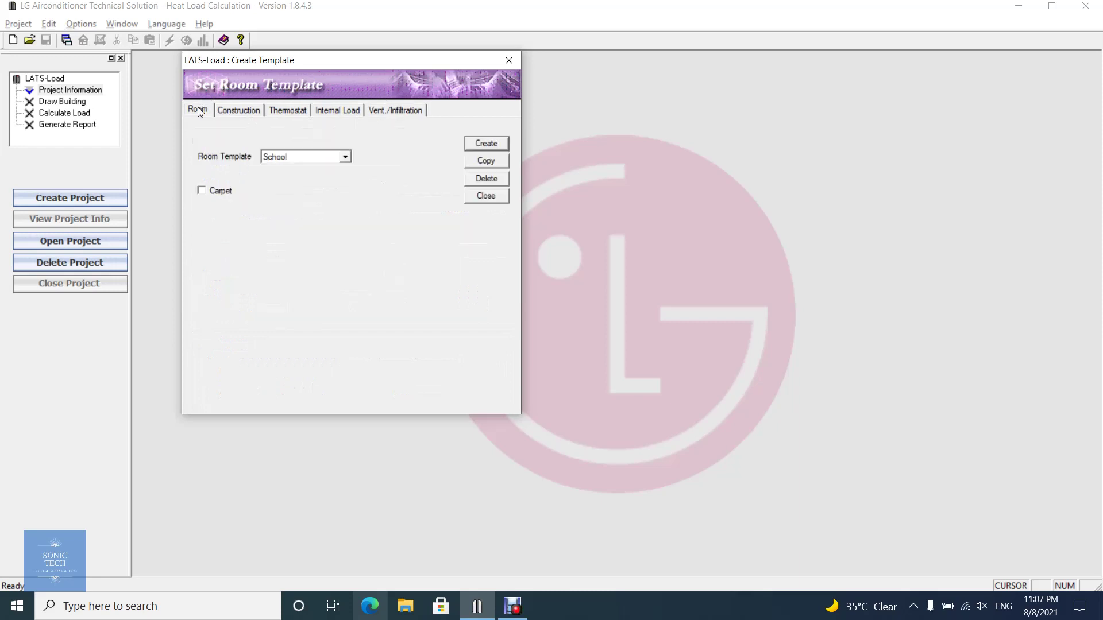
{"action": "left_click", "coordinate": [475, 199]}
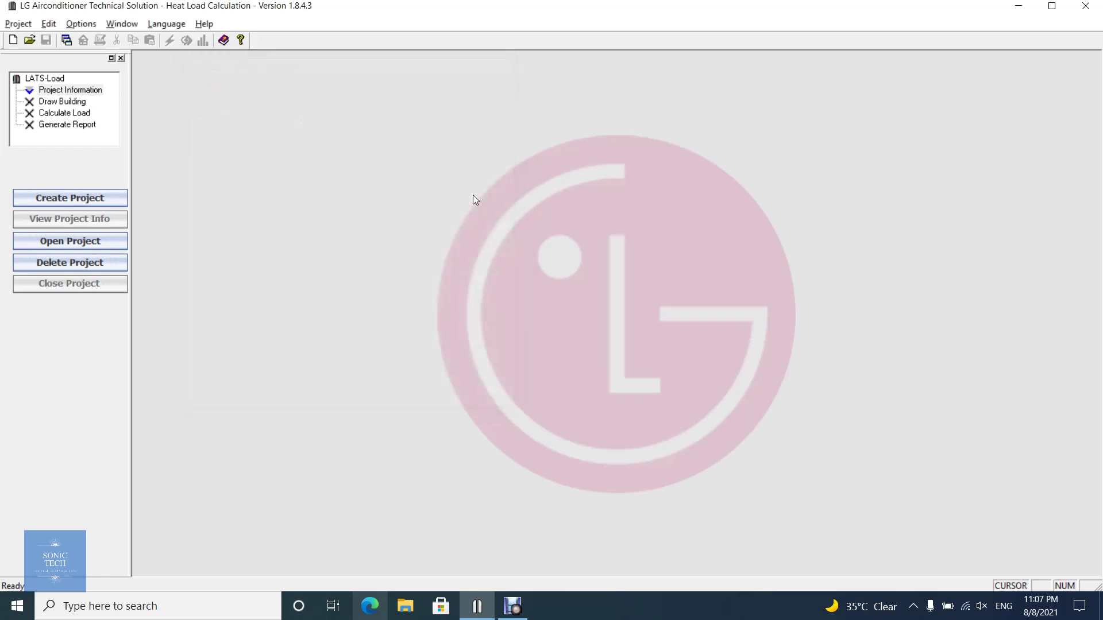